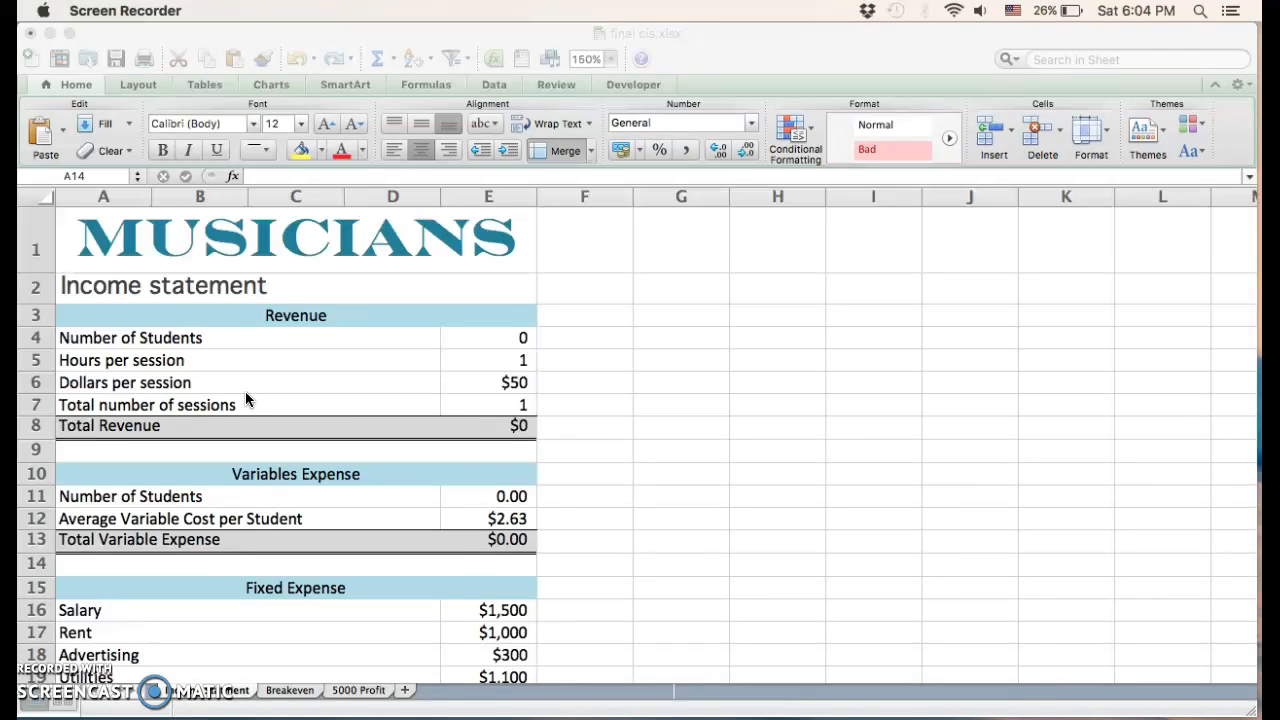
Examine the Total Revenue formula in E8 and review the variable expense, fixed expense and summary sections of the income statement
click(494, 432)
click(496, 430)
click(524, 173)
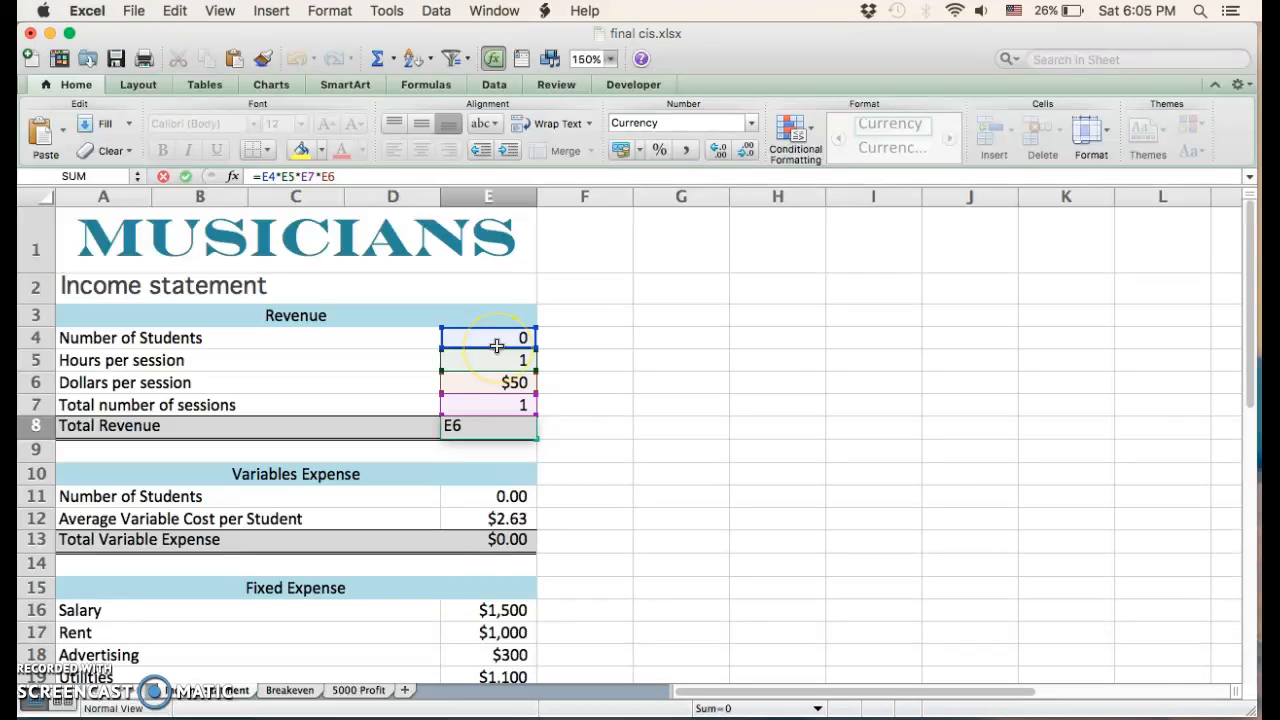
click(498, 383)
key(Return)
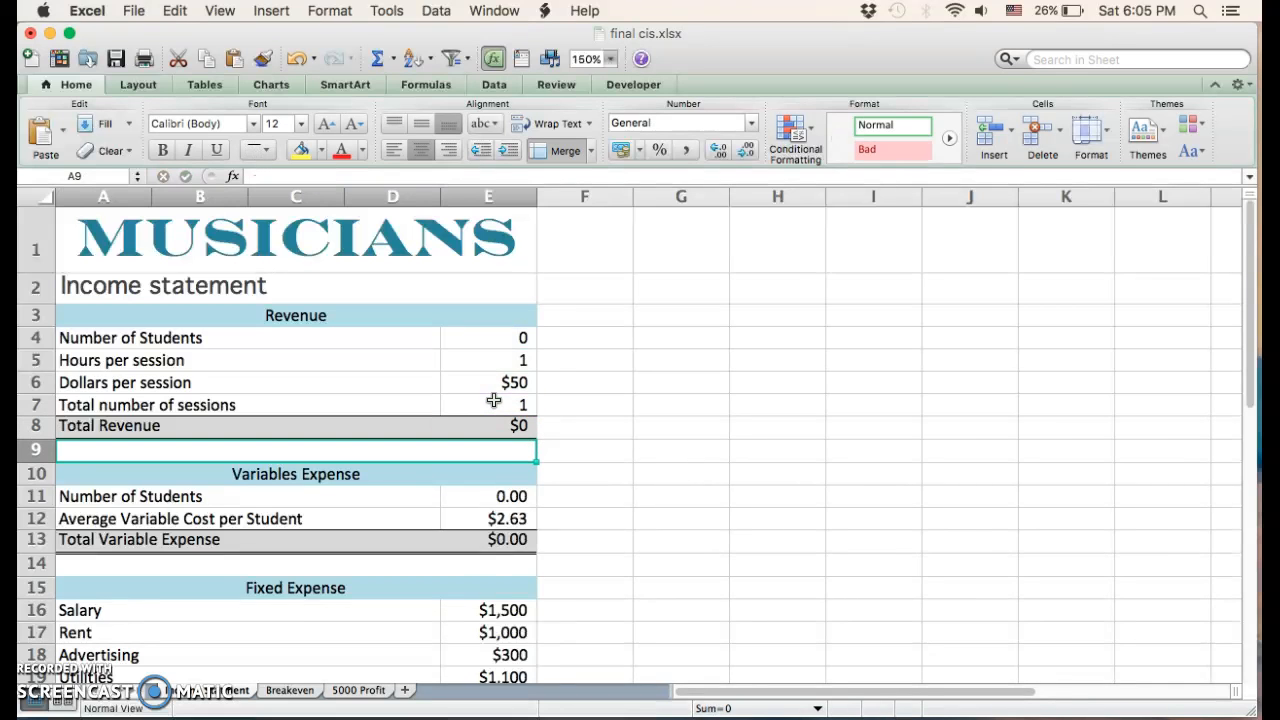
scroll(494, 400, down, 2)
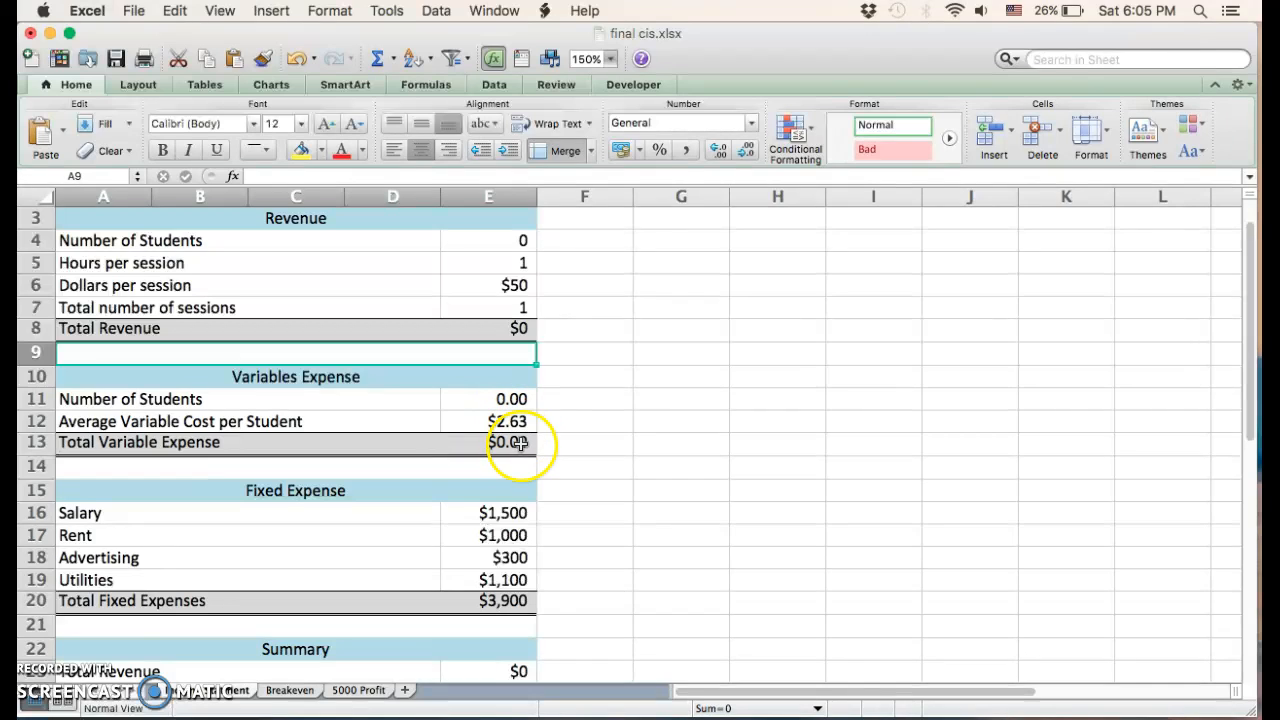
scroll(514, 445, down, 3)
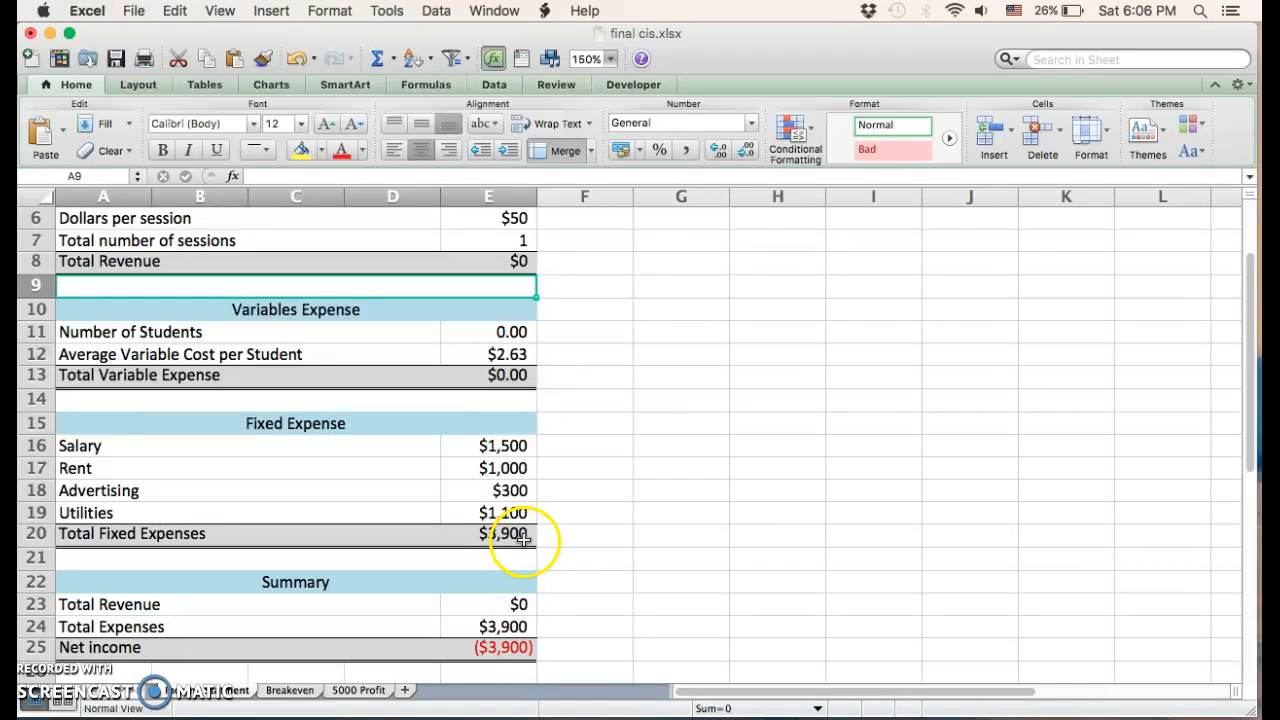
scroll(521, 533, down, 1)
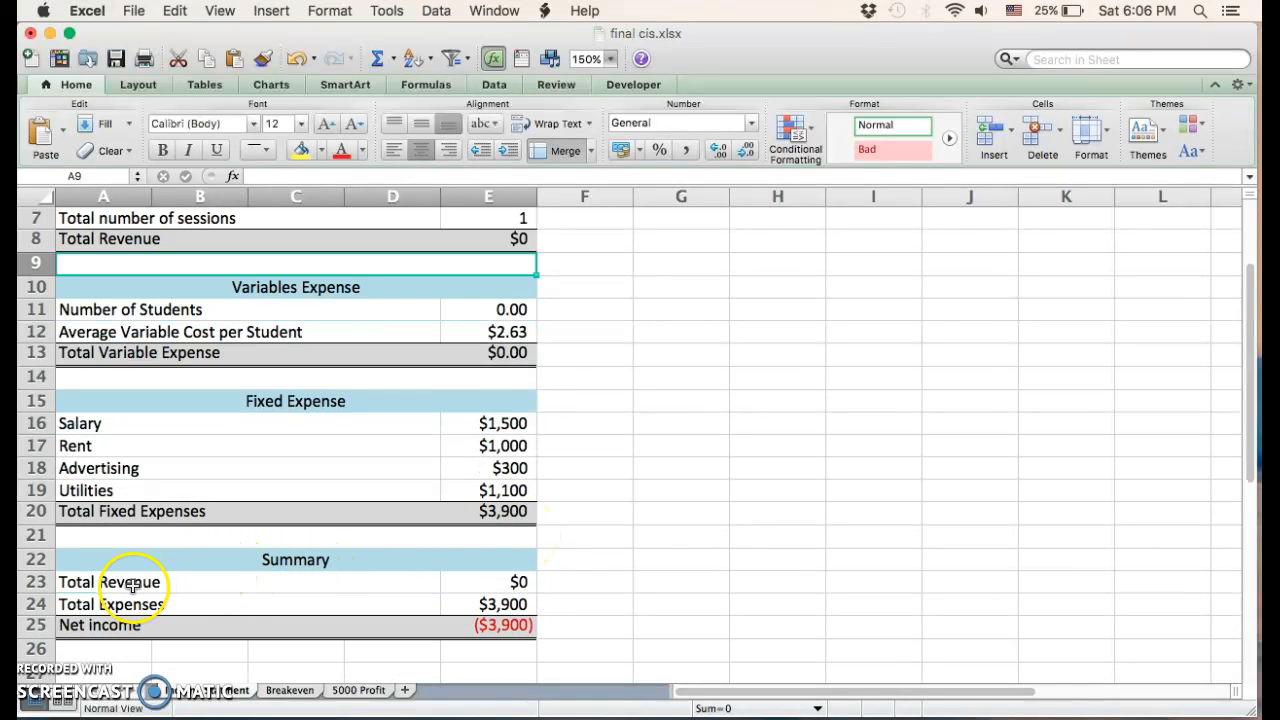
scroll(494, 589, up, 1)
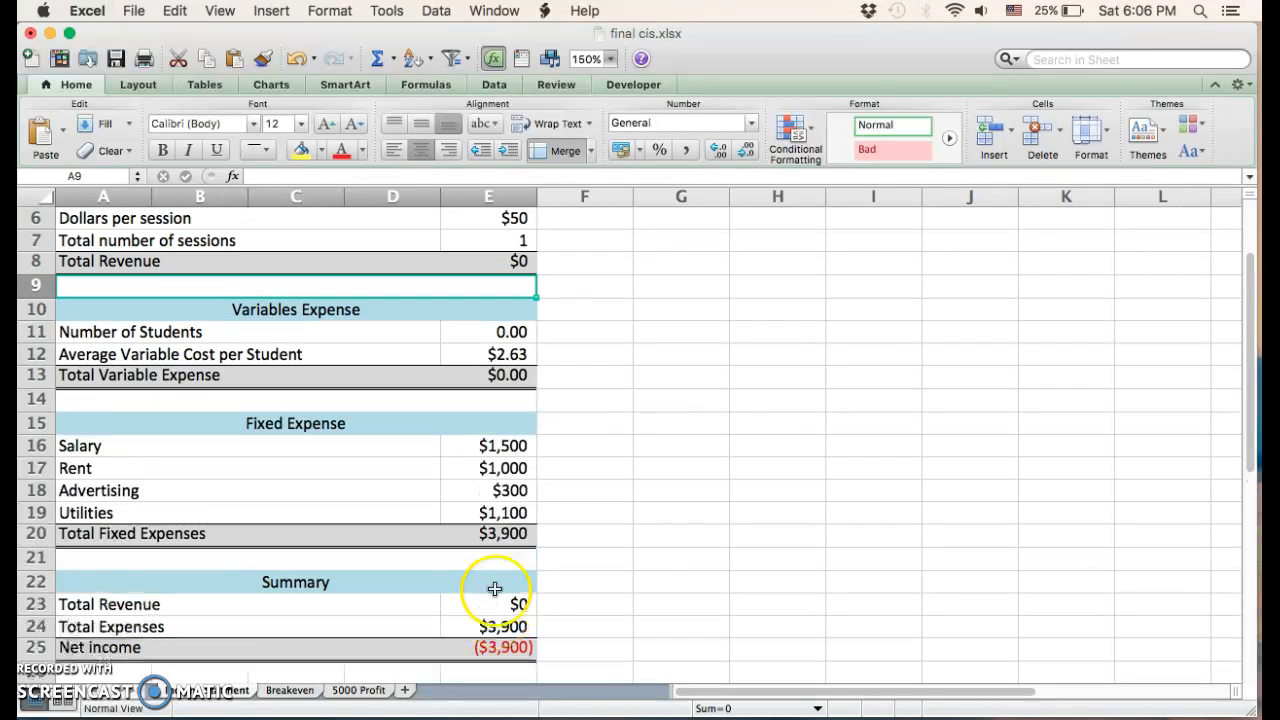
scroll(494, 589, up, 1)
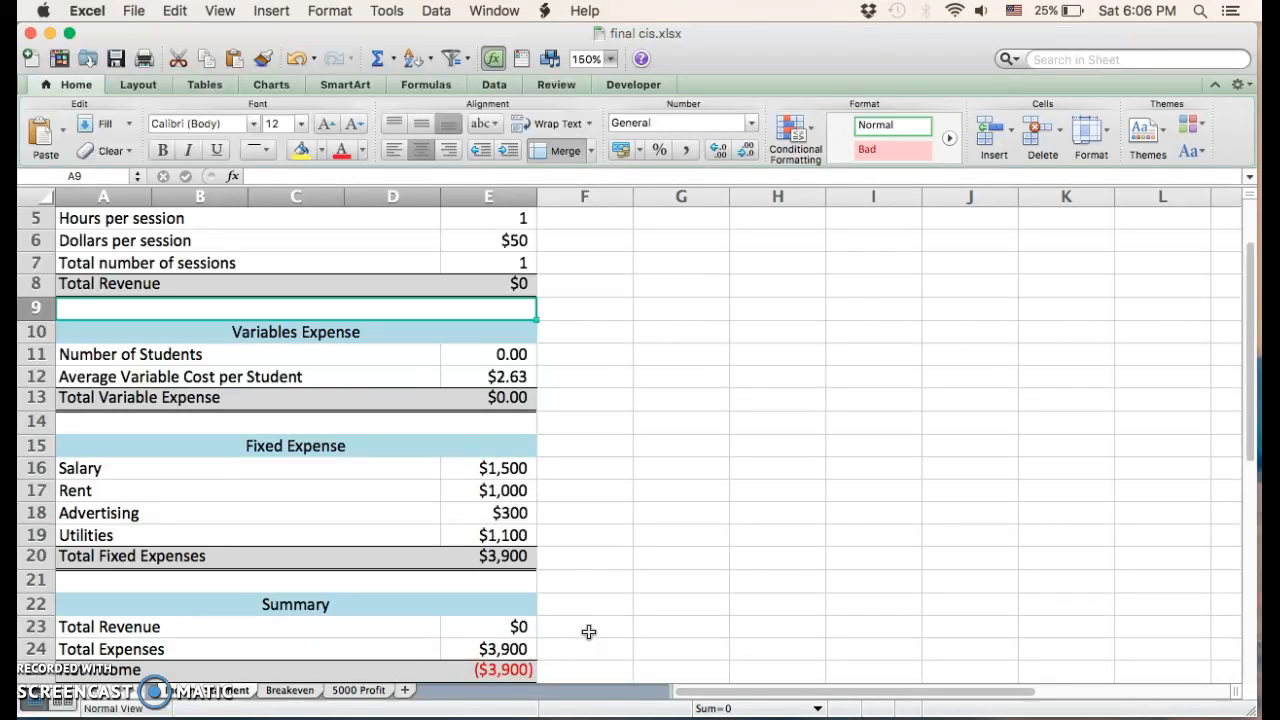
On the Breakeven sheet, reset the revenue section's Number of Students in E4 to 0
click(289, 690)
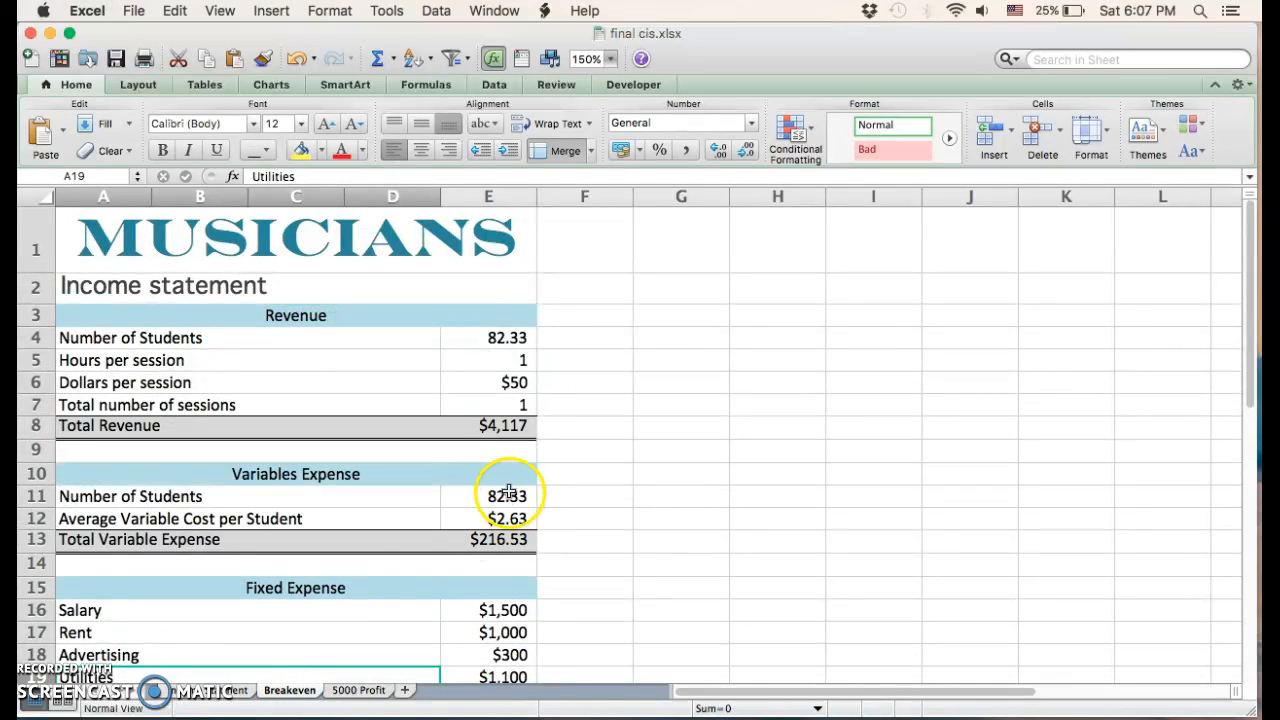
click(506, 339)
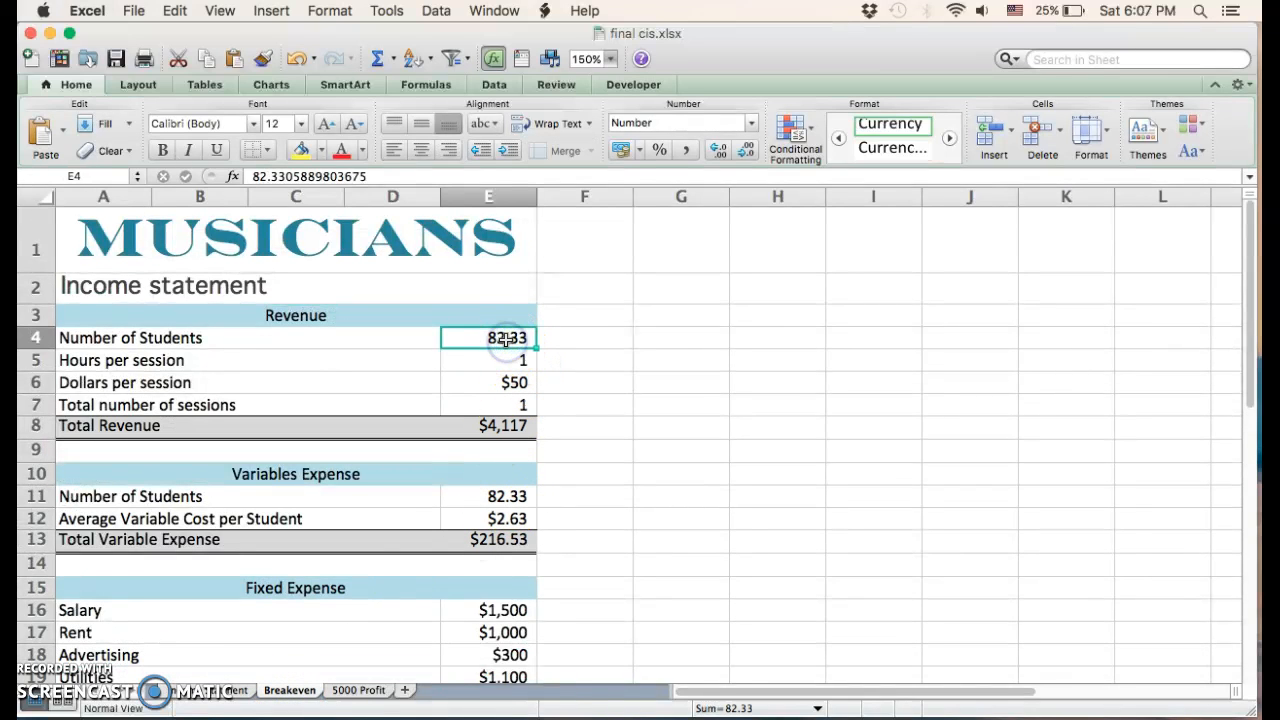
text(0)
key(Return)
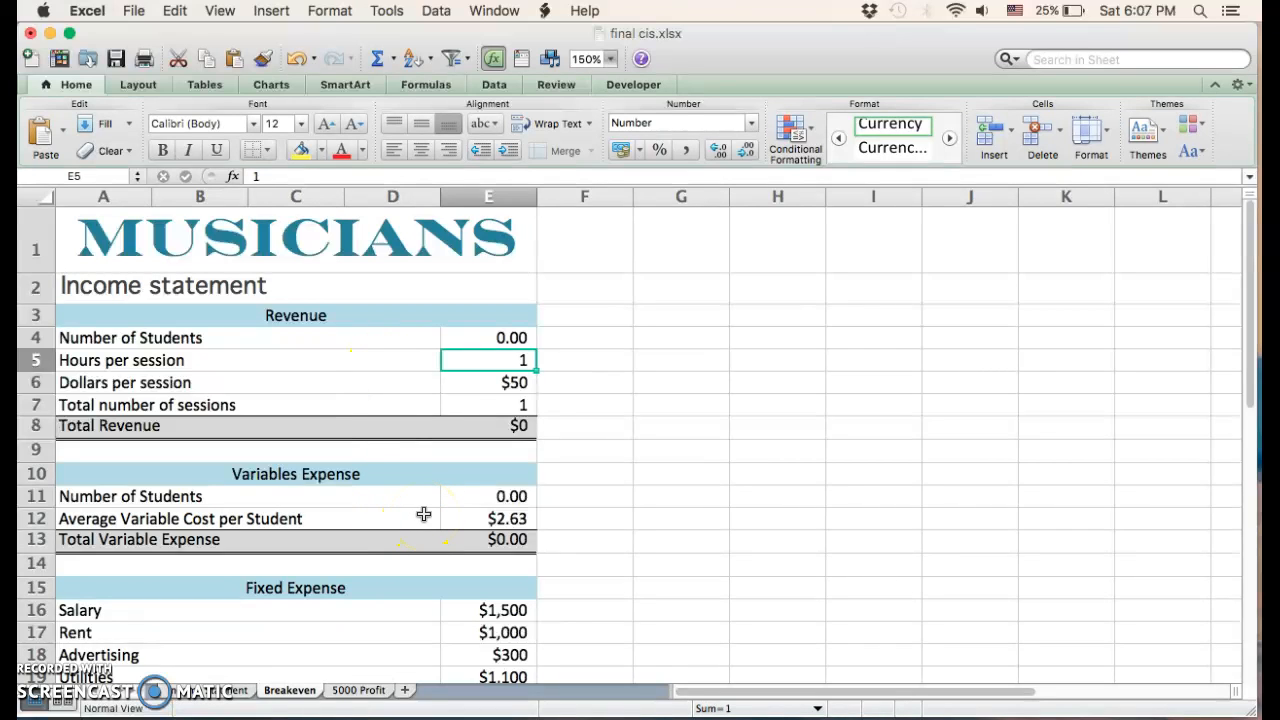
Set up Solver with net income in E25 as the objective and a target value of 0
click(389, 12)
click(409, 383)
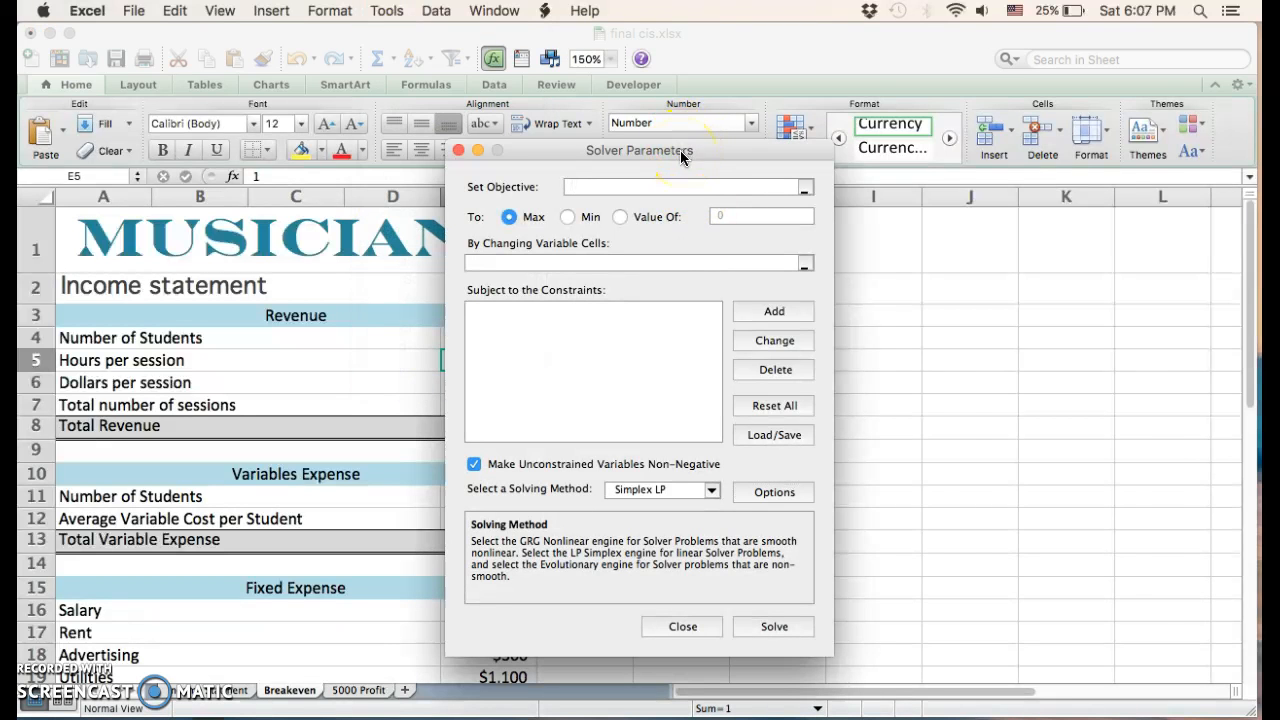
drag(682, 157, 874, 167)
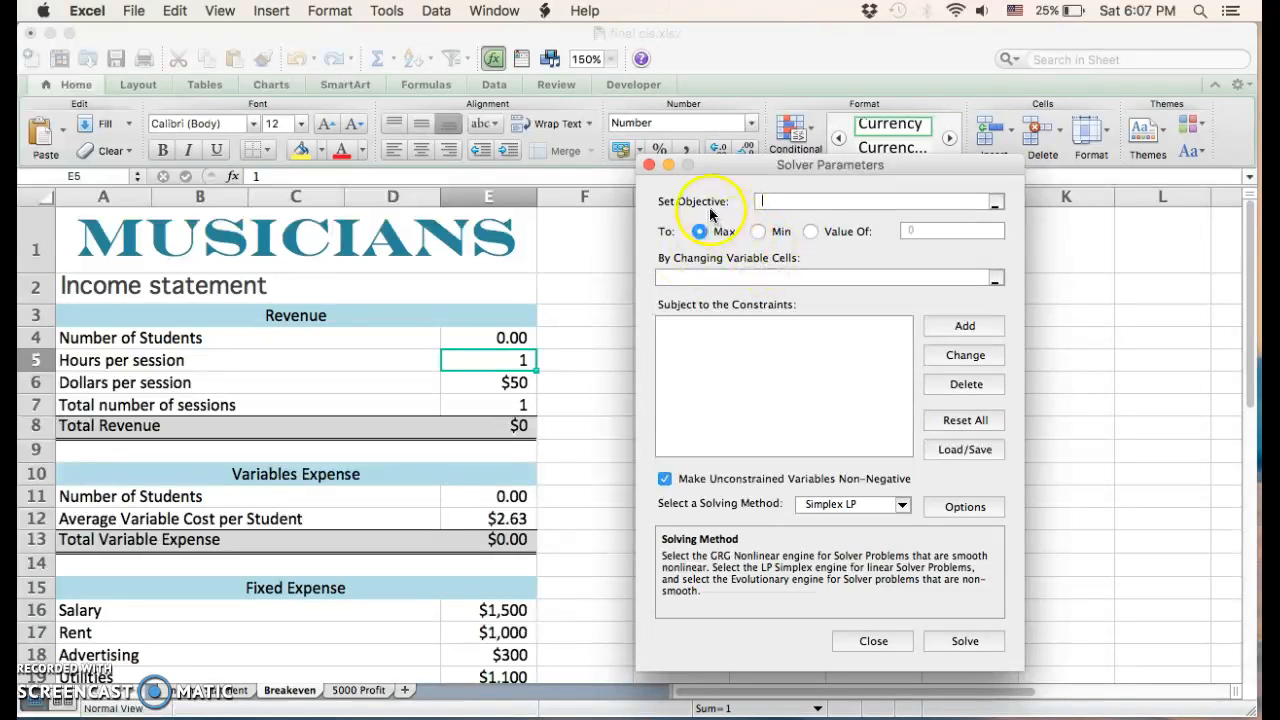
click(427, 563)
scroll(427, 563, down, 3)
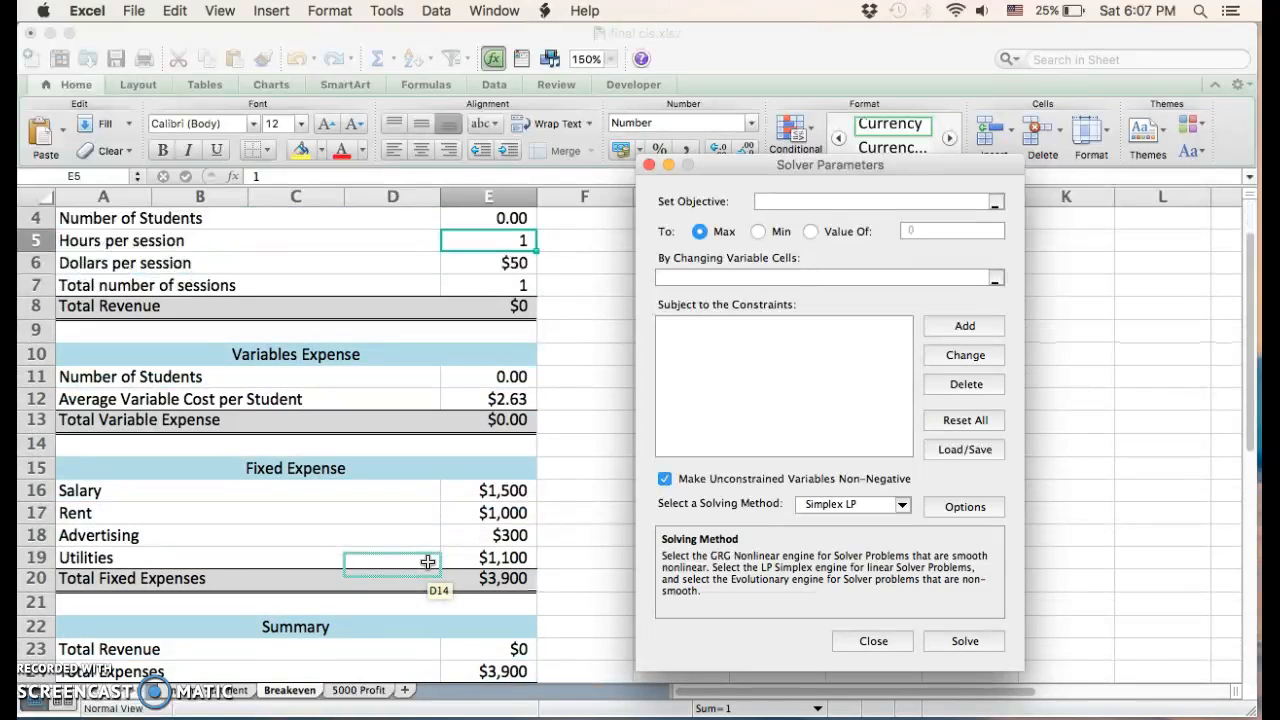
scroll(427, 563, down, 2)
click(484, 650)
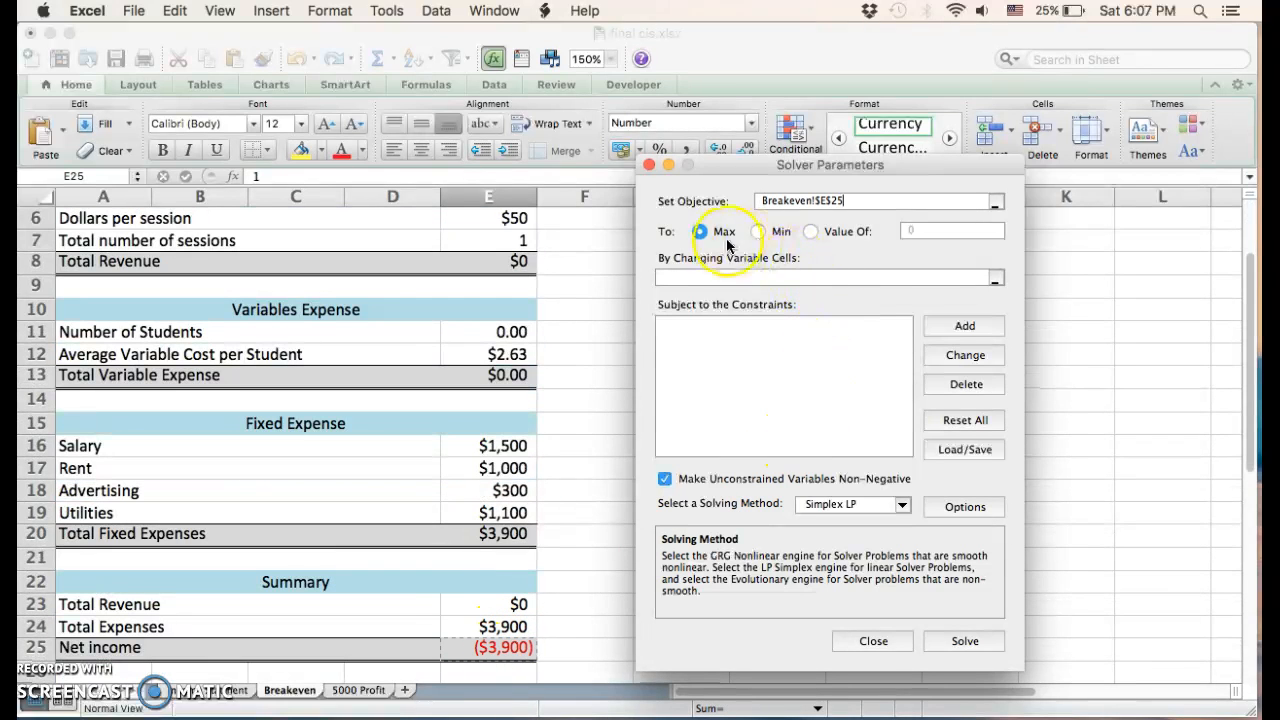
click(812, 231)
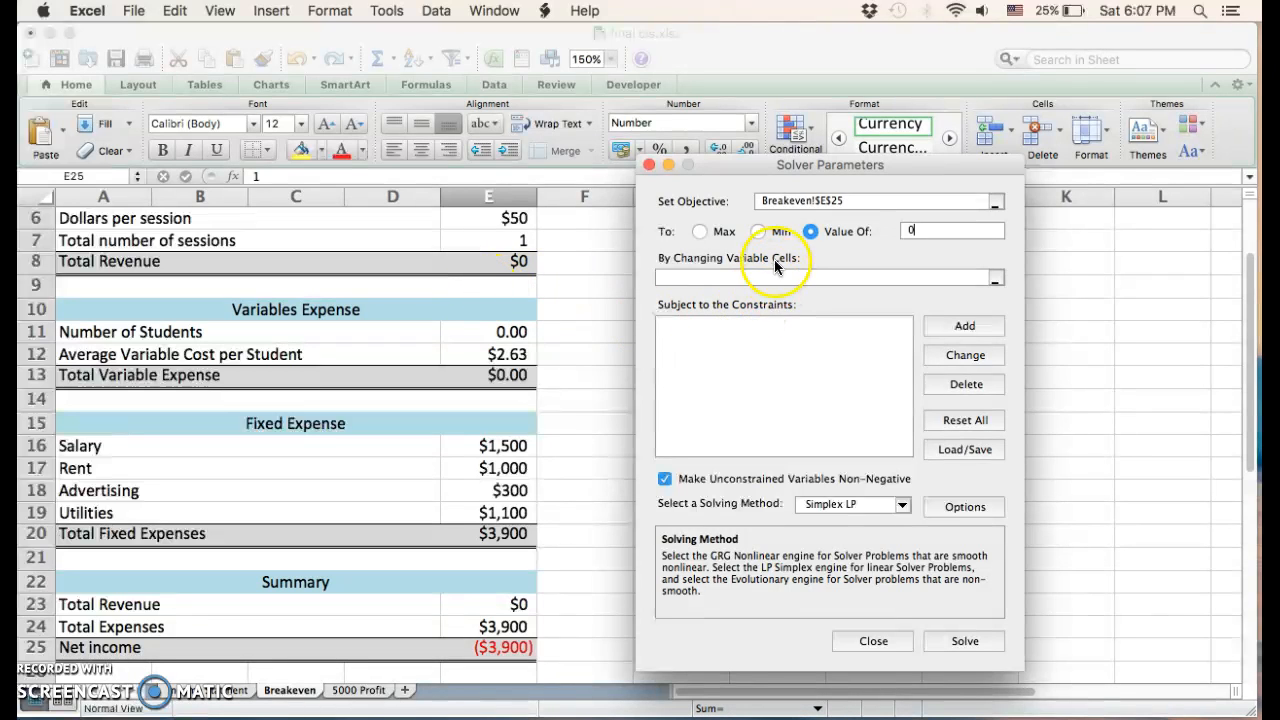
Set the Number of Students cell E4 as Solver's changing variable cell
click(686, 277)
scroll(557, 294, up, 3)
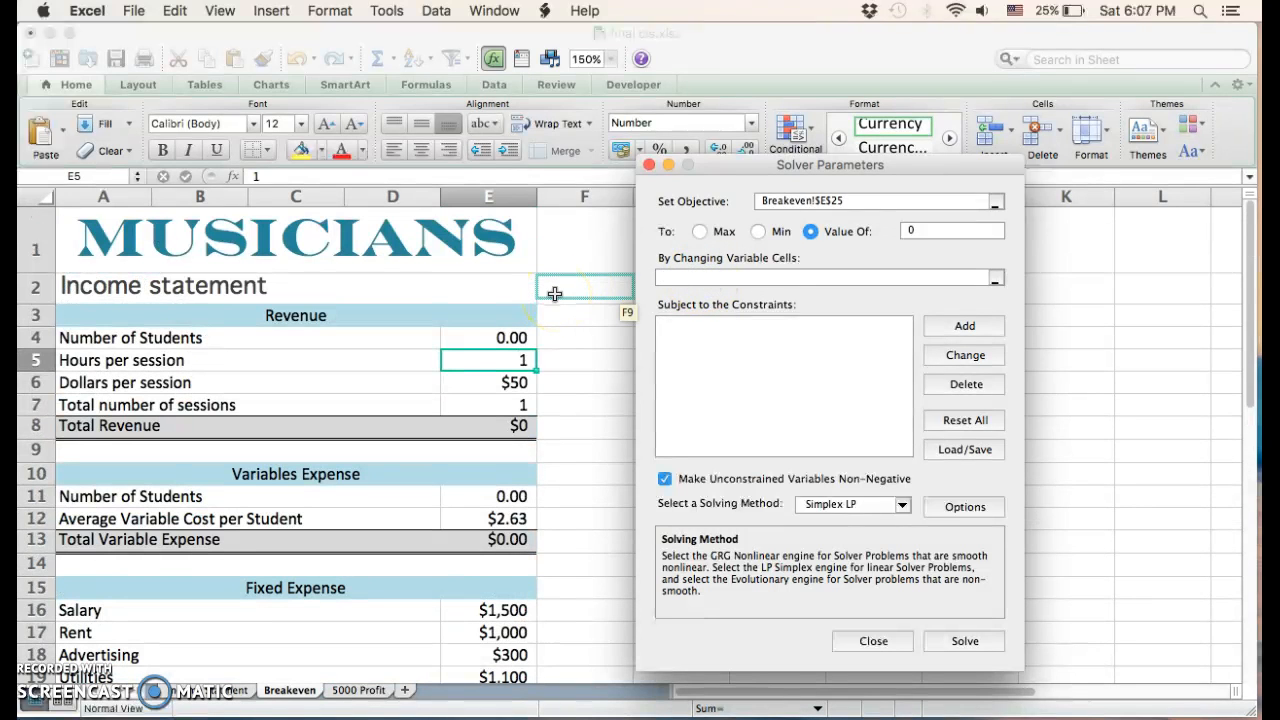
click(495, 338)
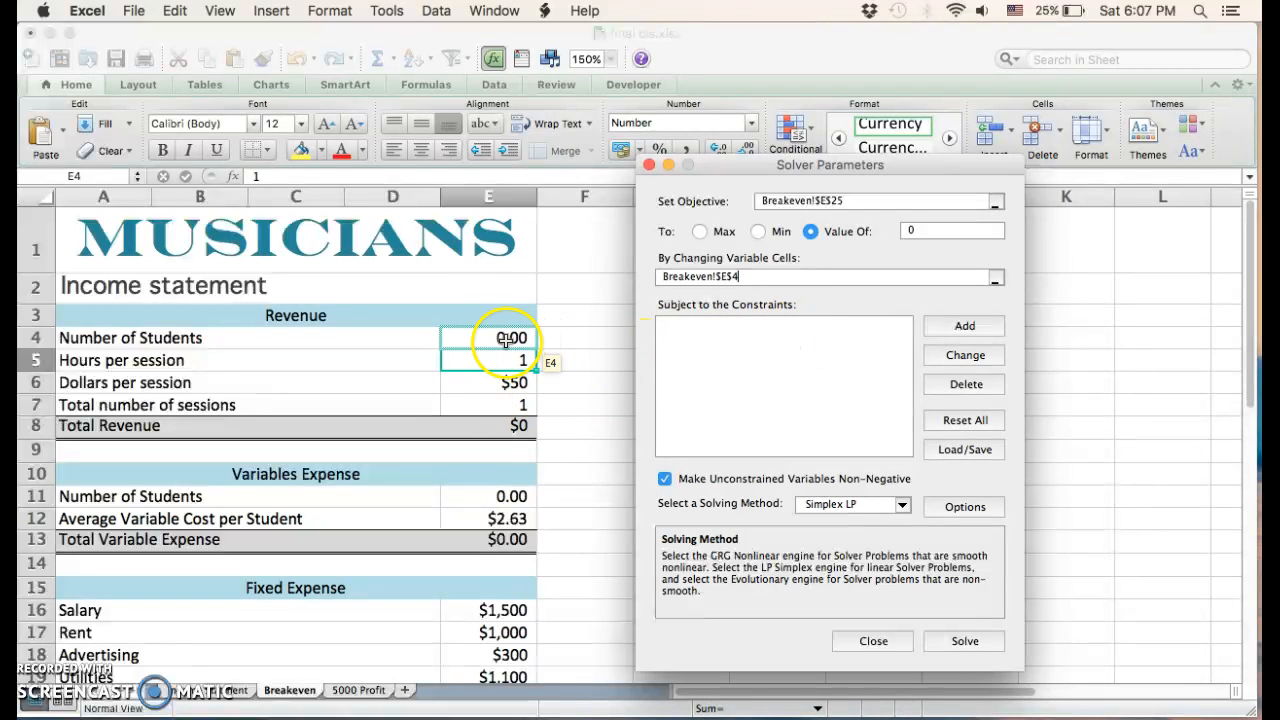
click(505, 339)
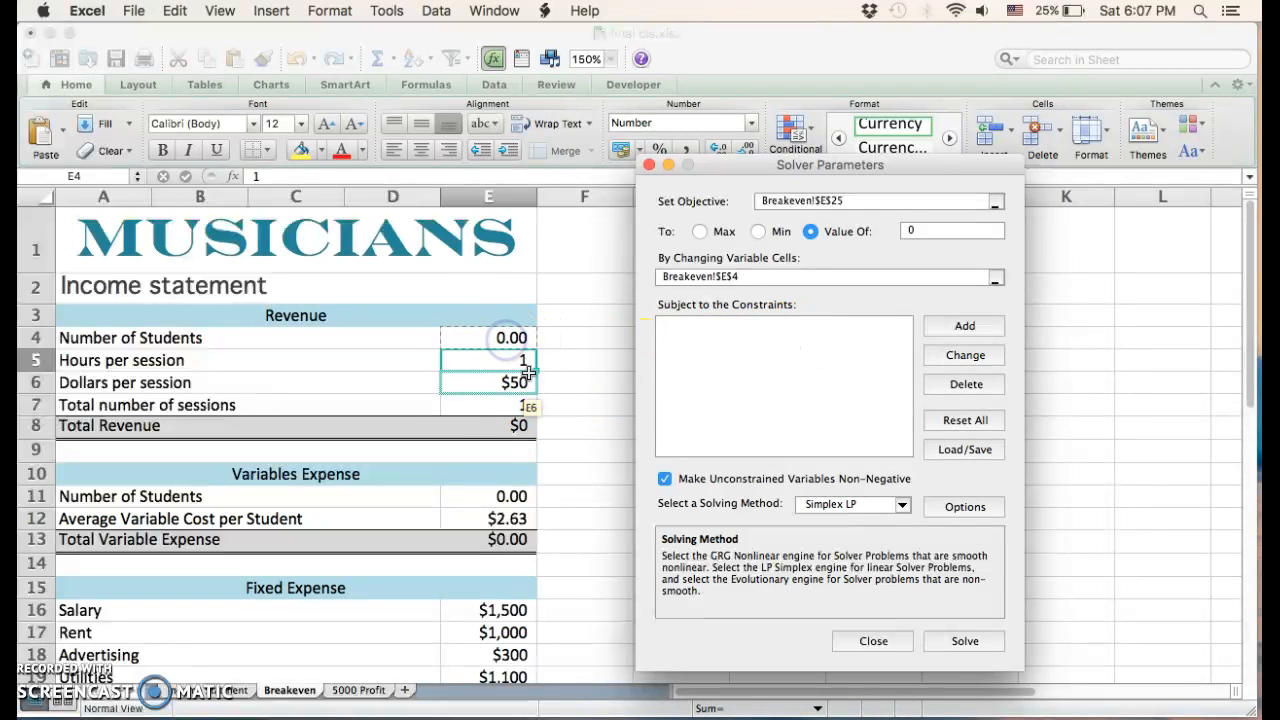
click(793, 366)
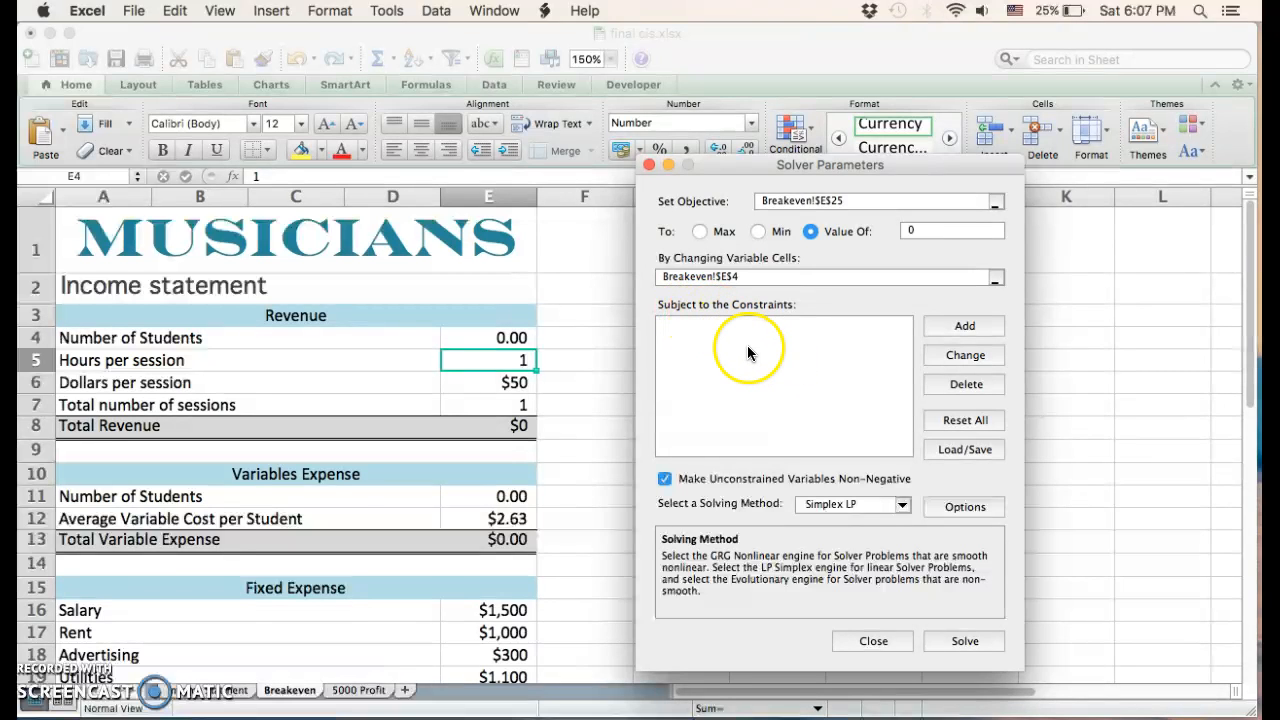
Add a Solver constraint requiring net income in E25 to equal 0
click(963, 326)
scroll(409, 374, down, 3)
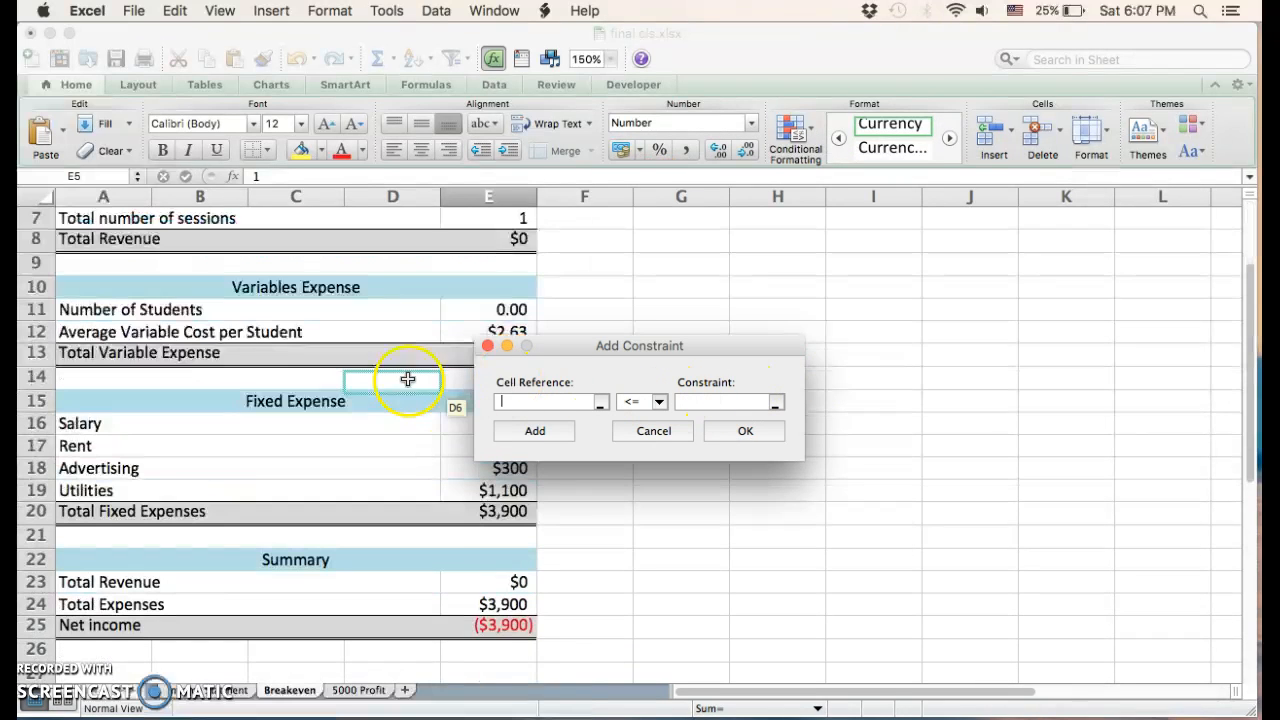
click(505, 625)
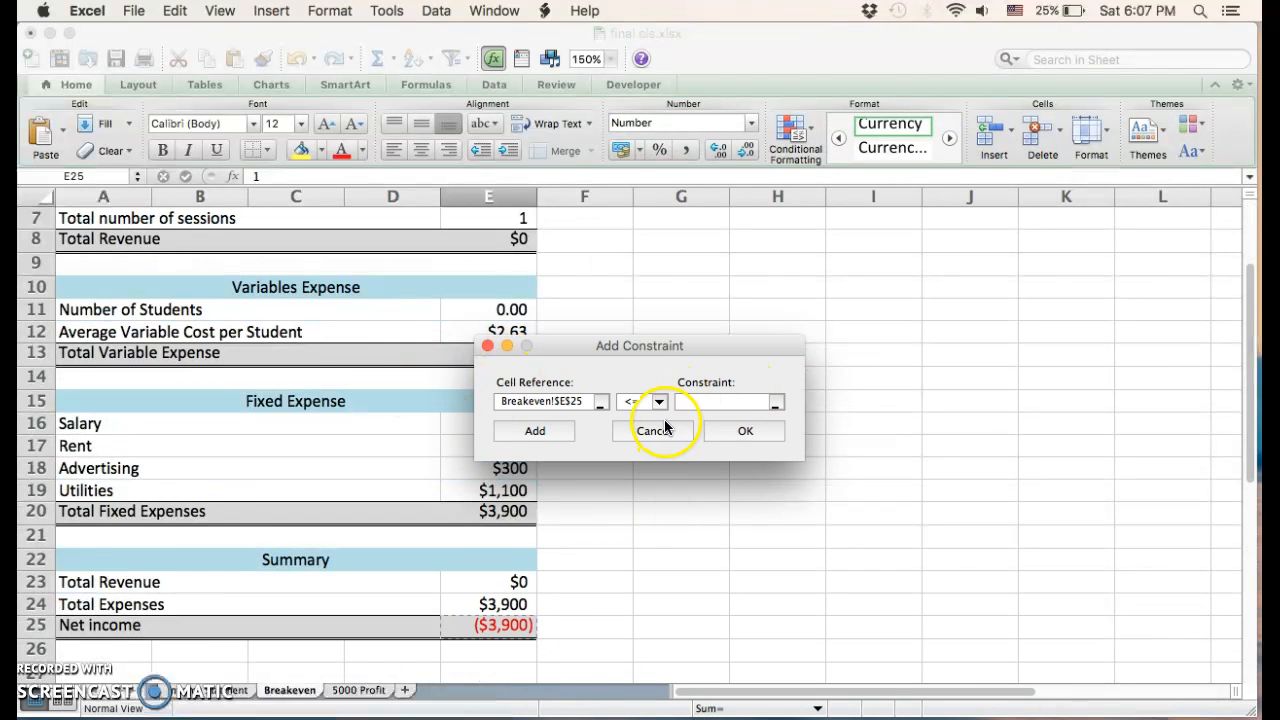
click(658, 402)
click(629, 432)
click(687, 402)
text(0)
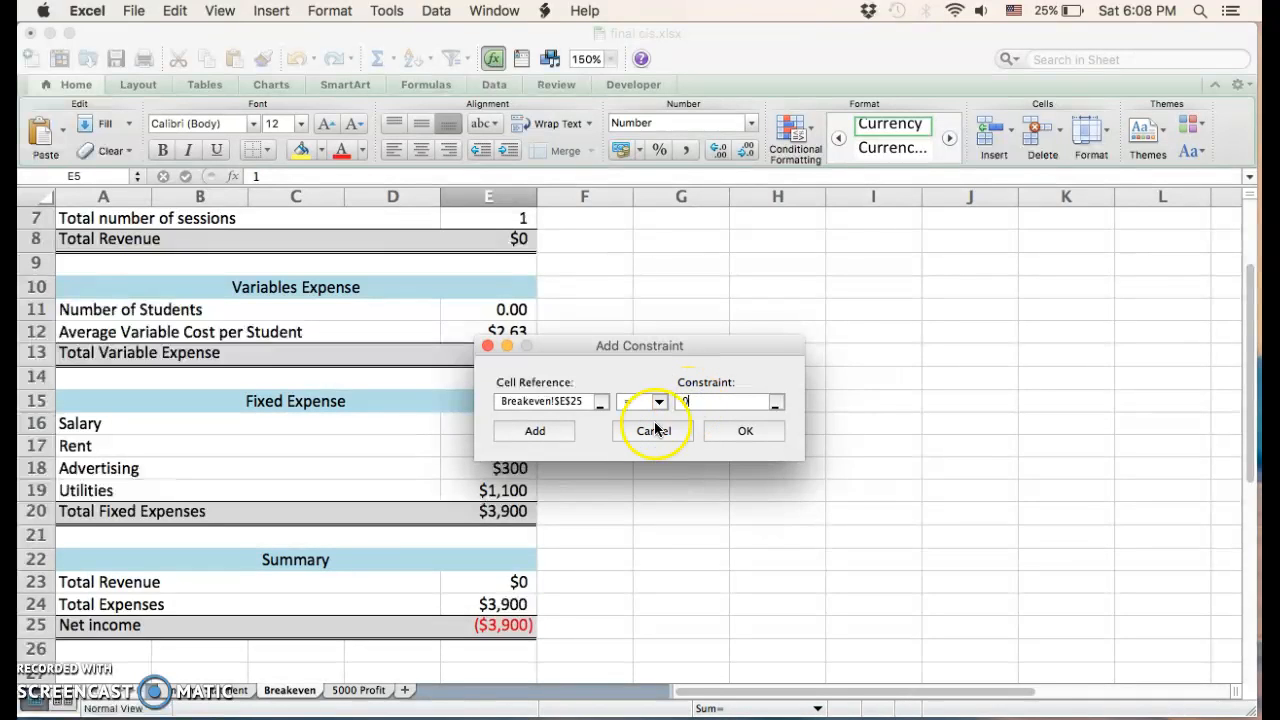
click(546, 432)
Add an integer constraint on the Number of Students cell E4 and try to solve the model
scroll(487, 315, up, 3)
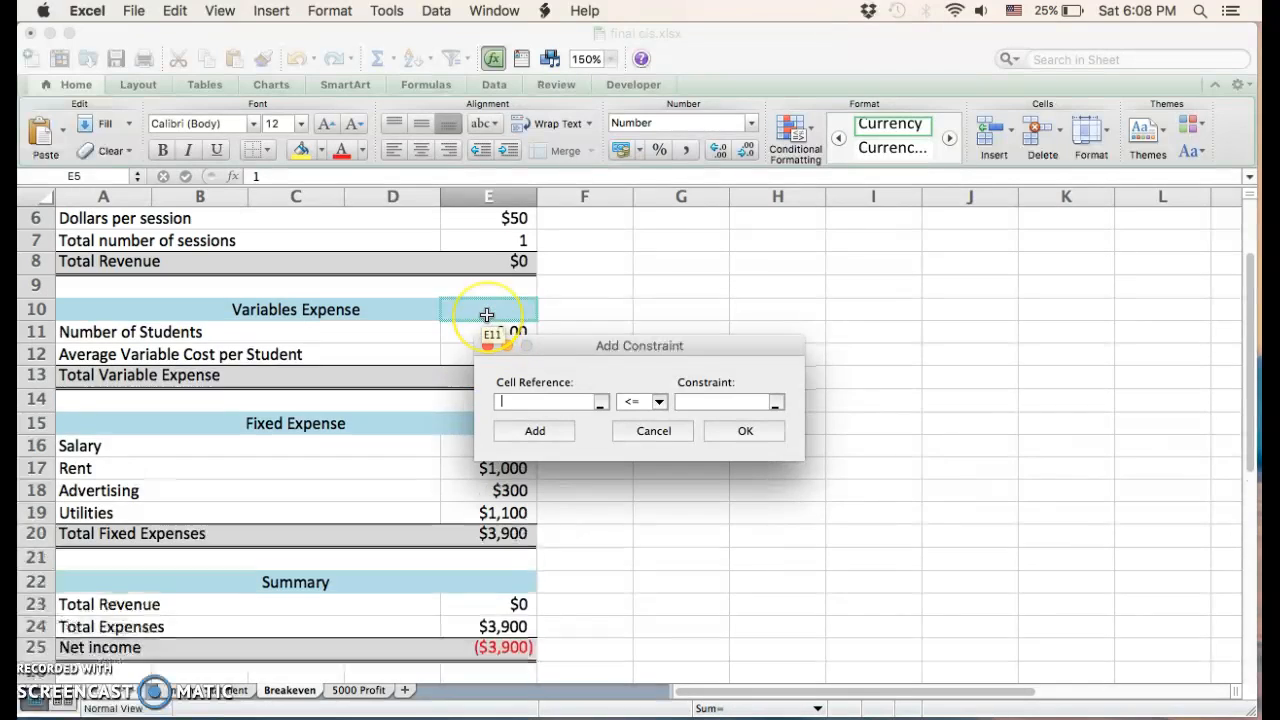
click(500, 240)
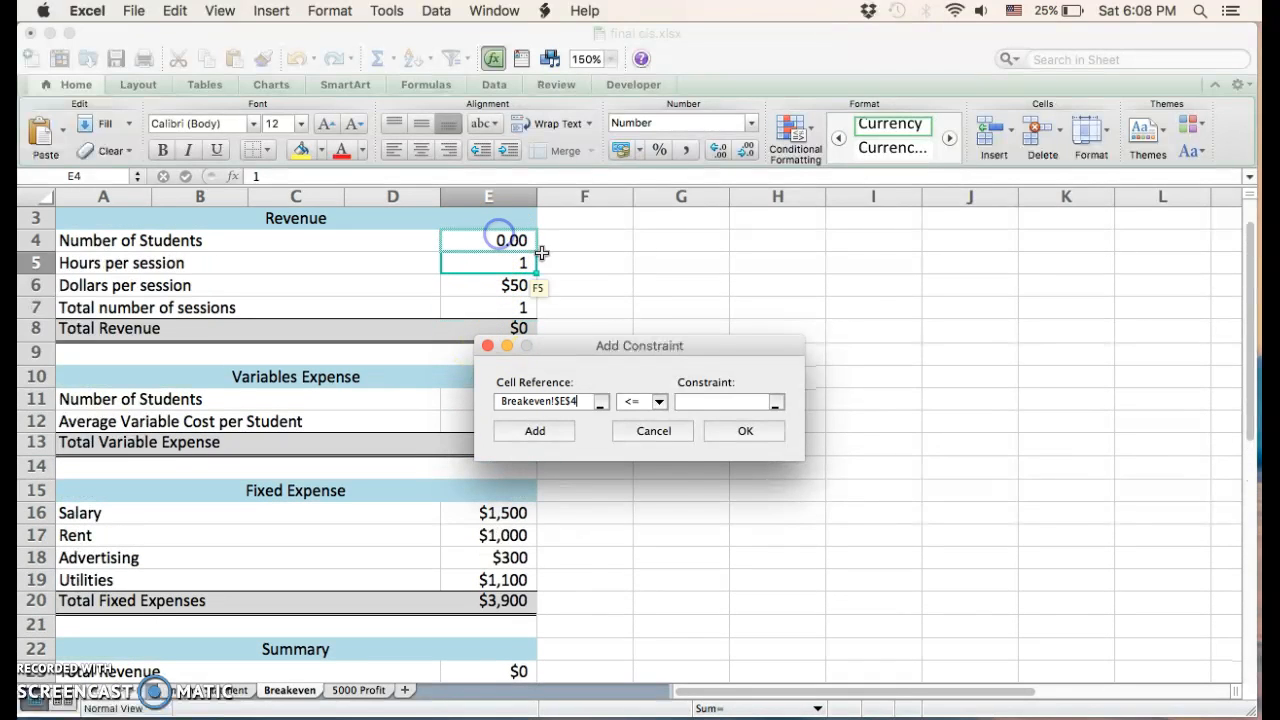
click(646, 399)
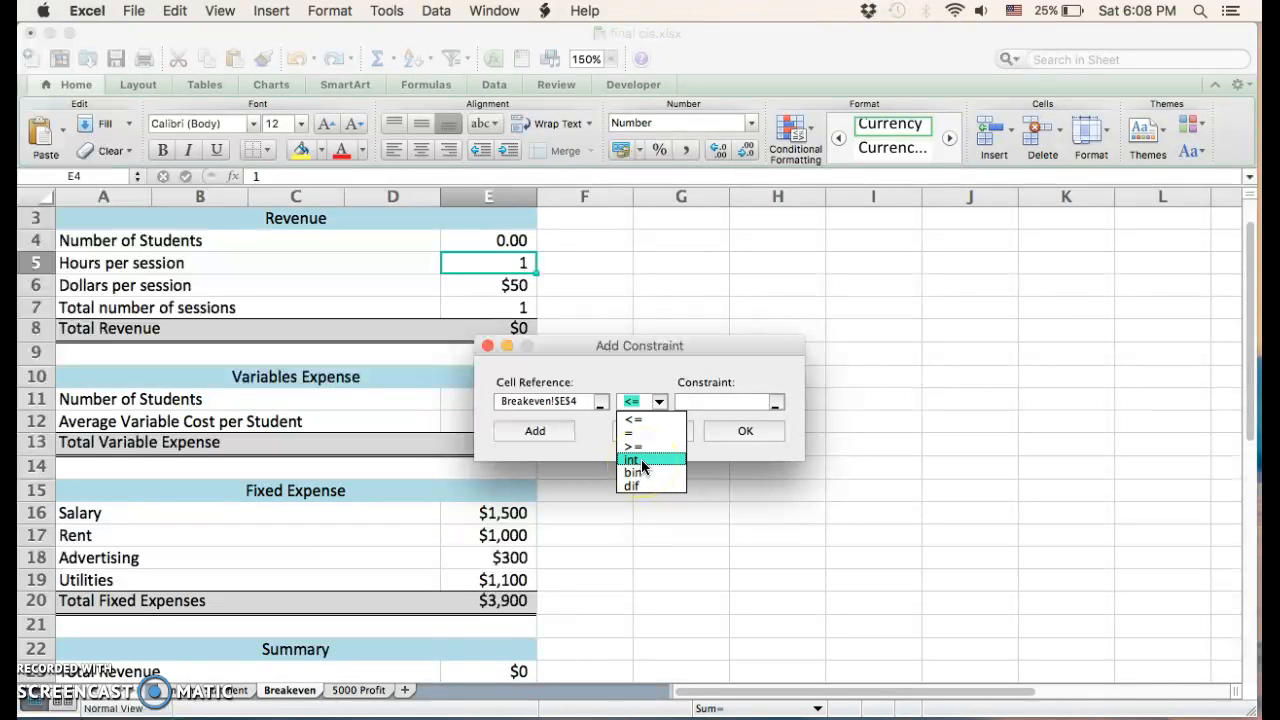
click(641, 459)
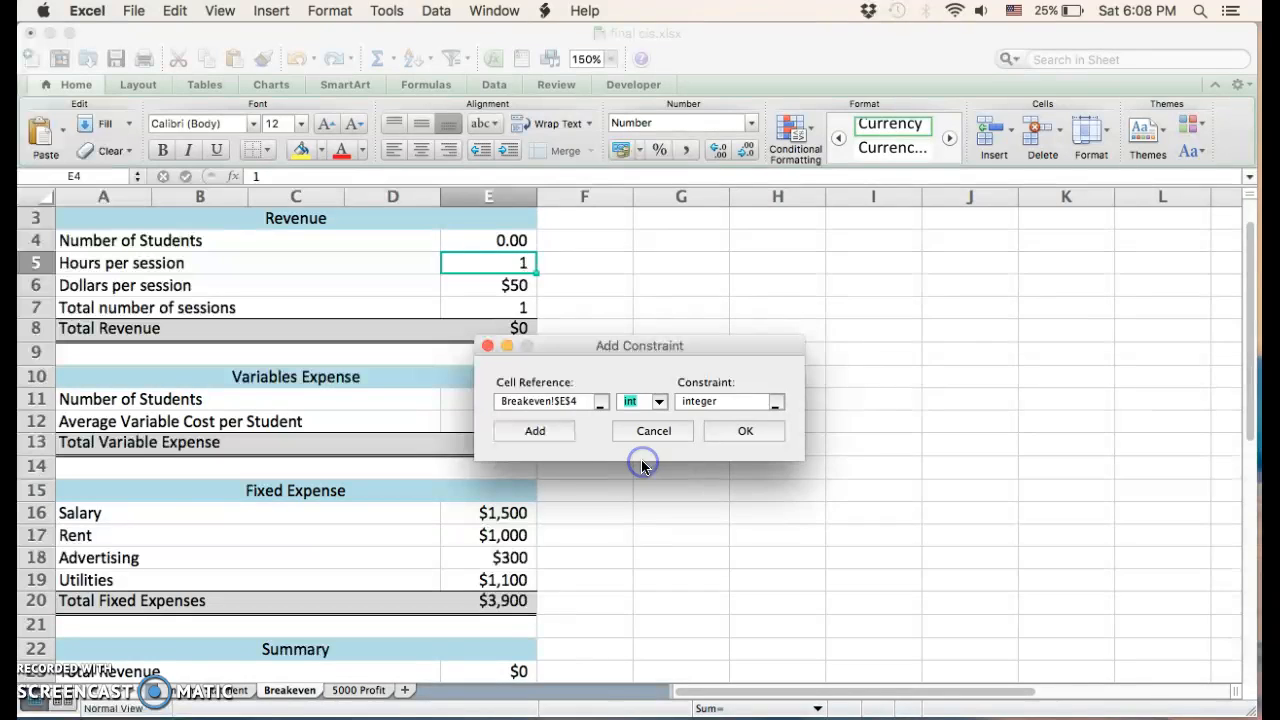
click(738, 431)
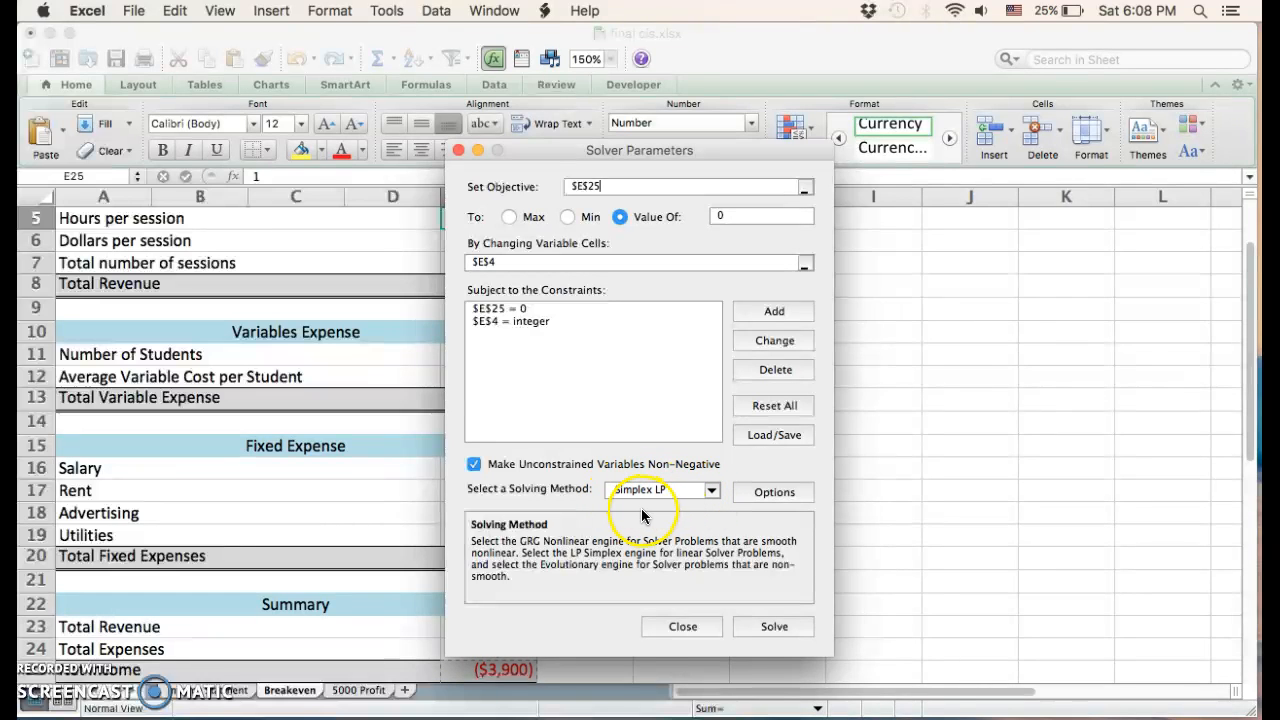
click(772, 626)
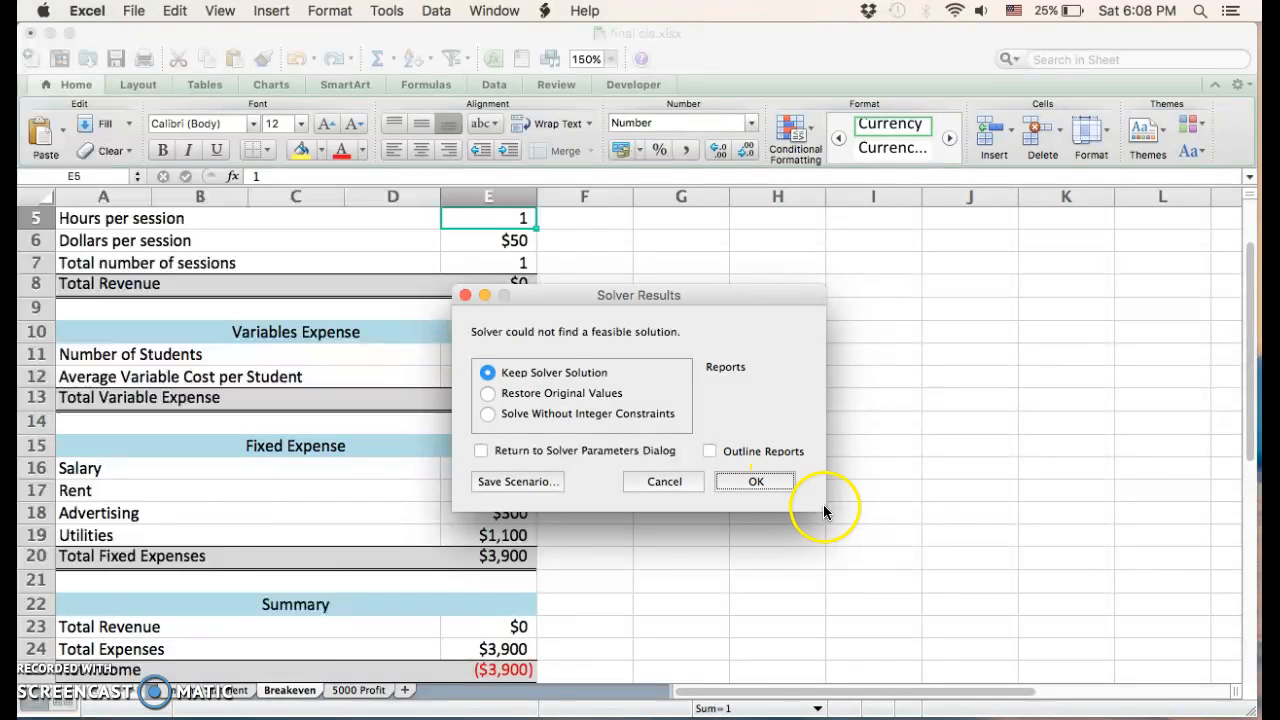
click(755, 482)
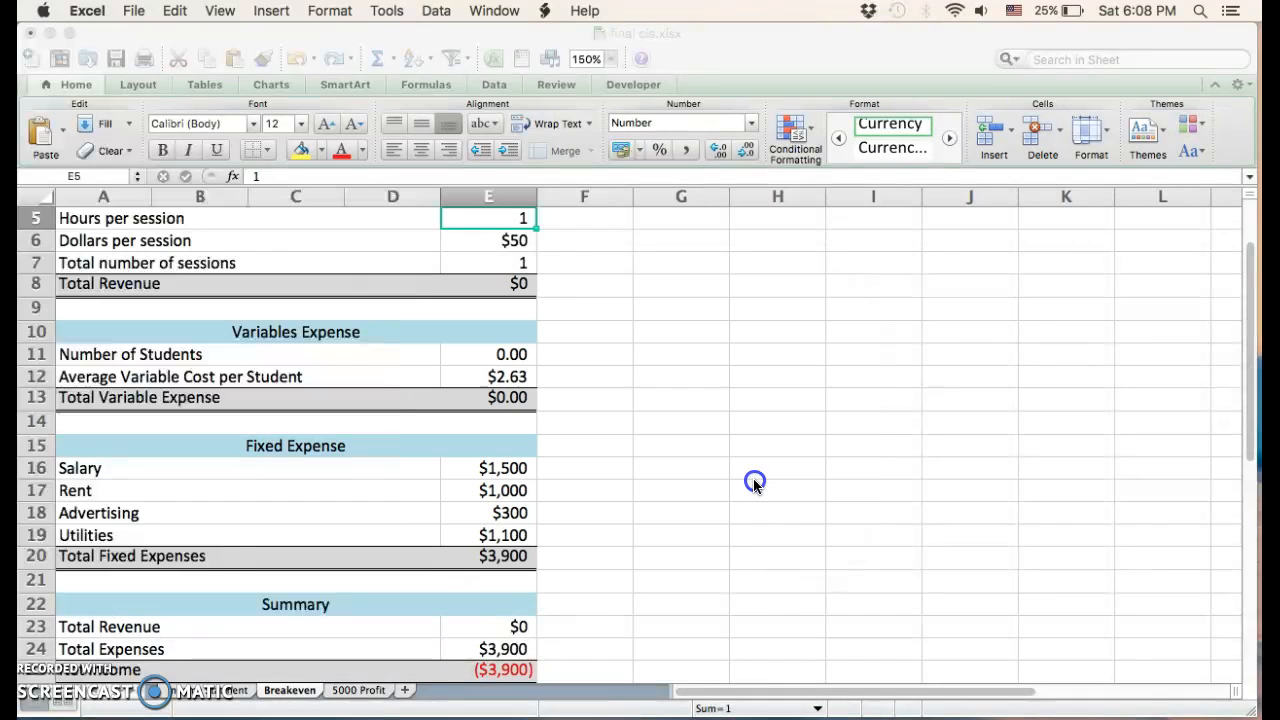
Delete the integer constraint on E4 from Solver, solve the model again and keep the Solver solution
click(390, 10)
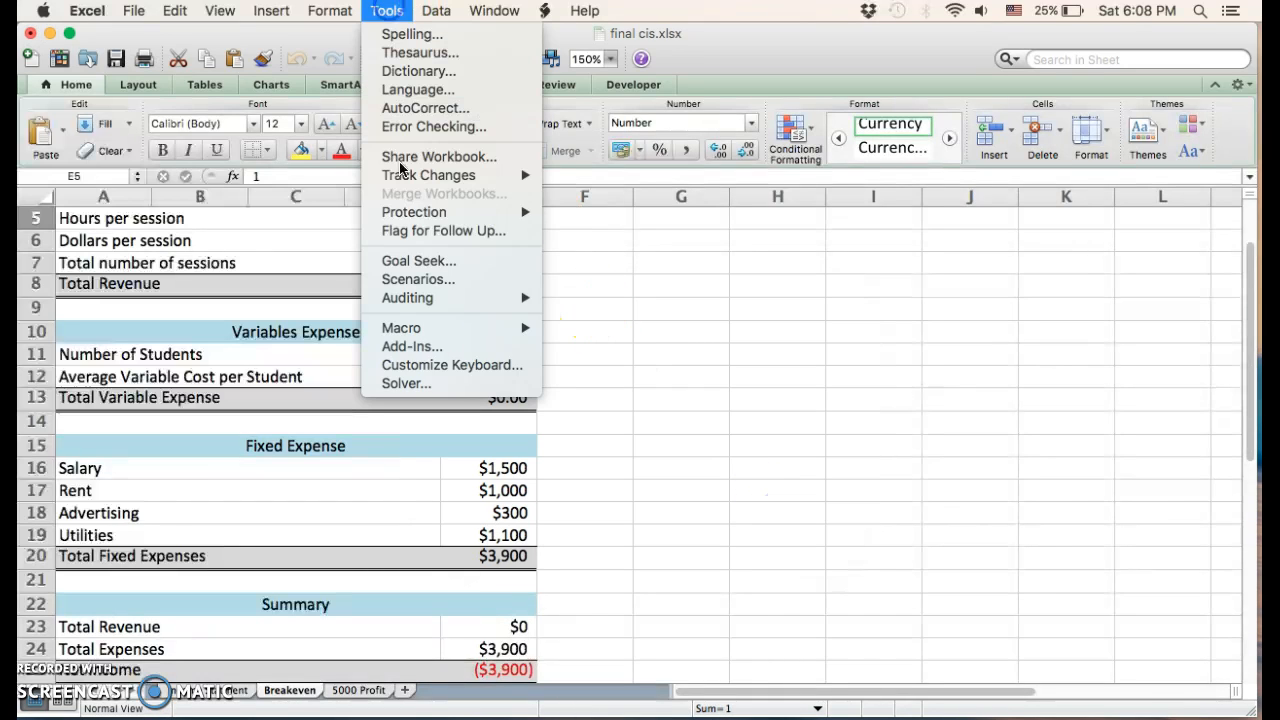
click(429, 381)
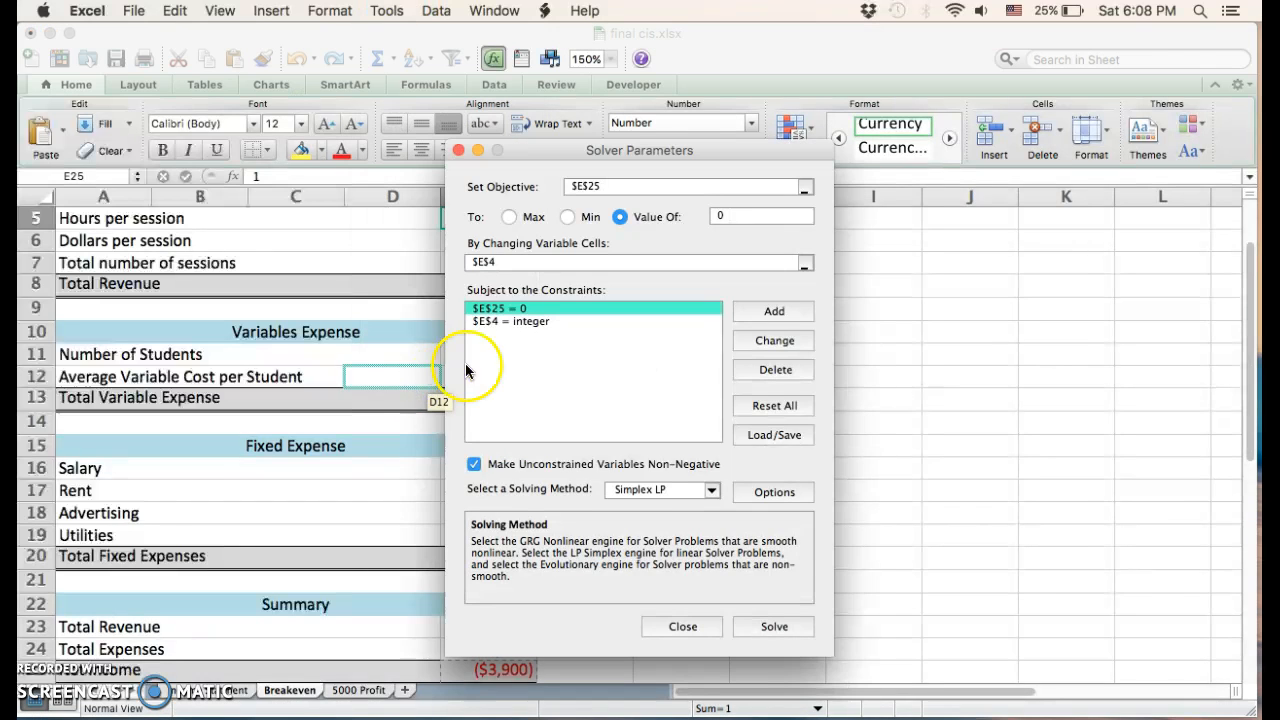
click(503, 321)
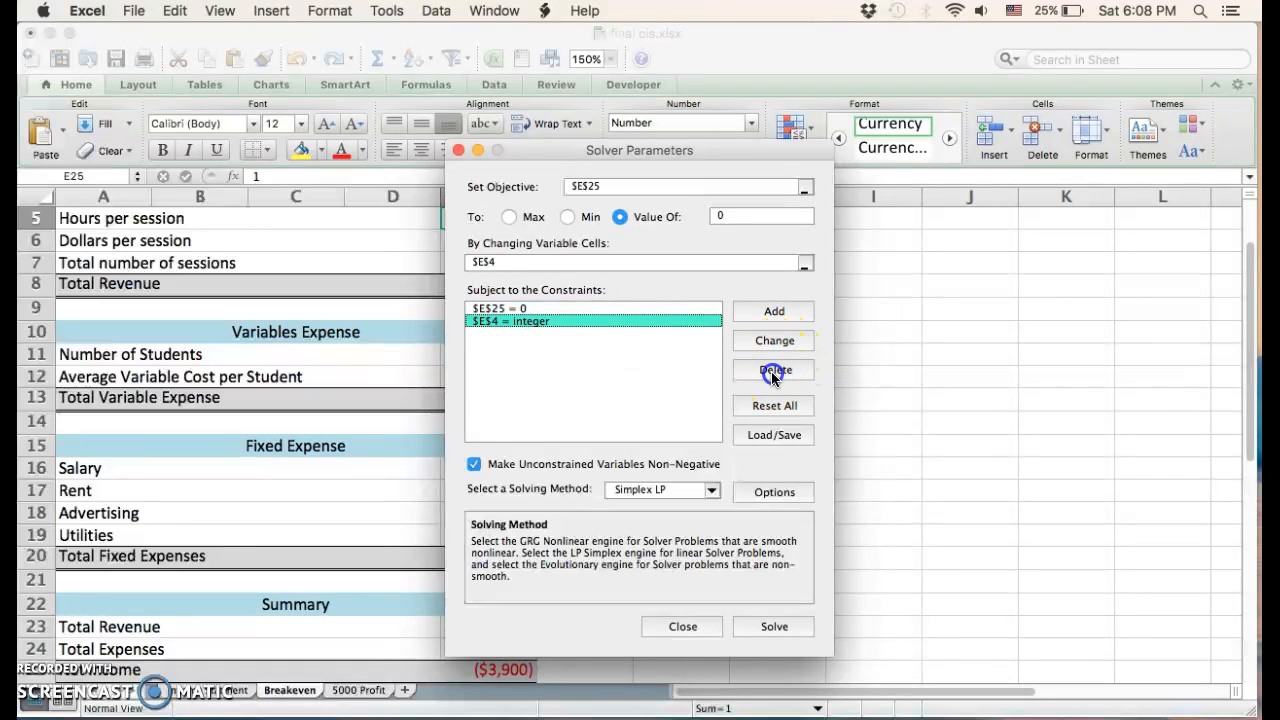
click(773, 370)
click(773, 627)
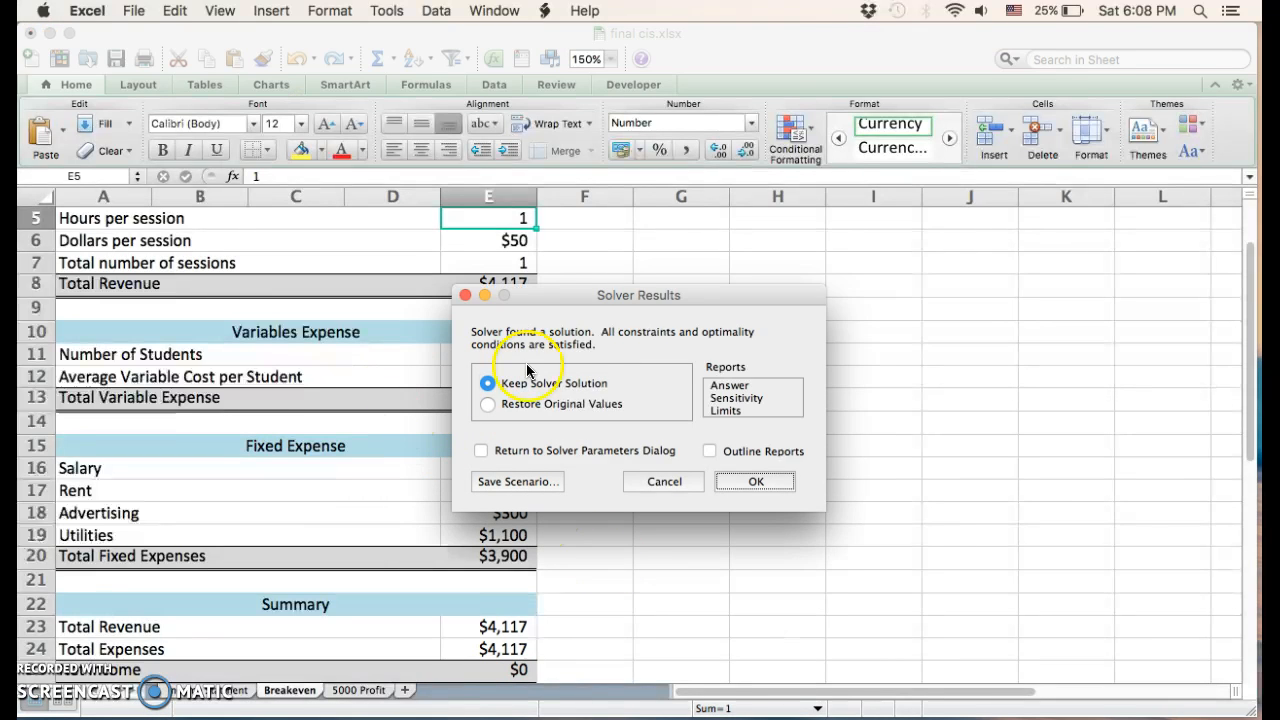
click(752, 482)
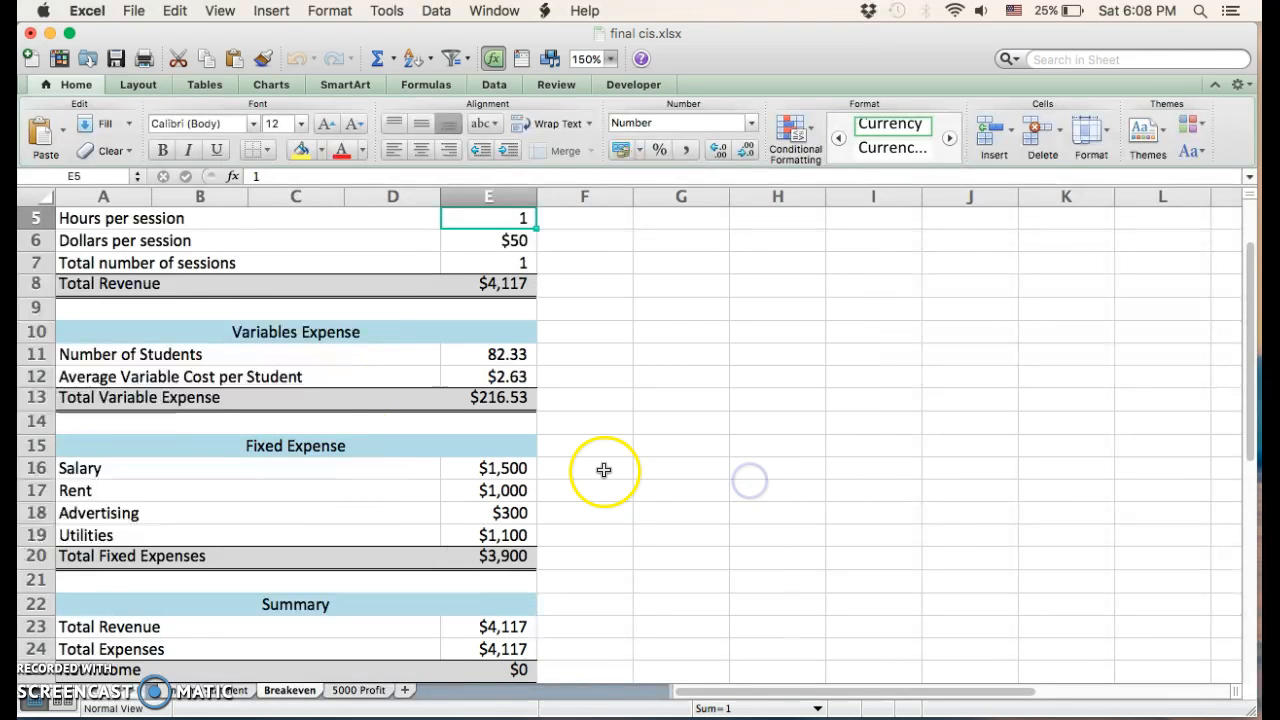
scroll(600, 466, up, 4)
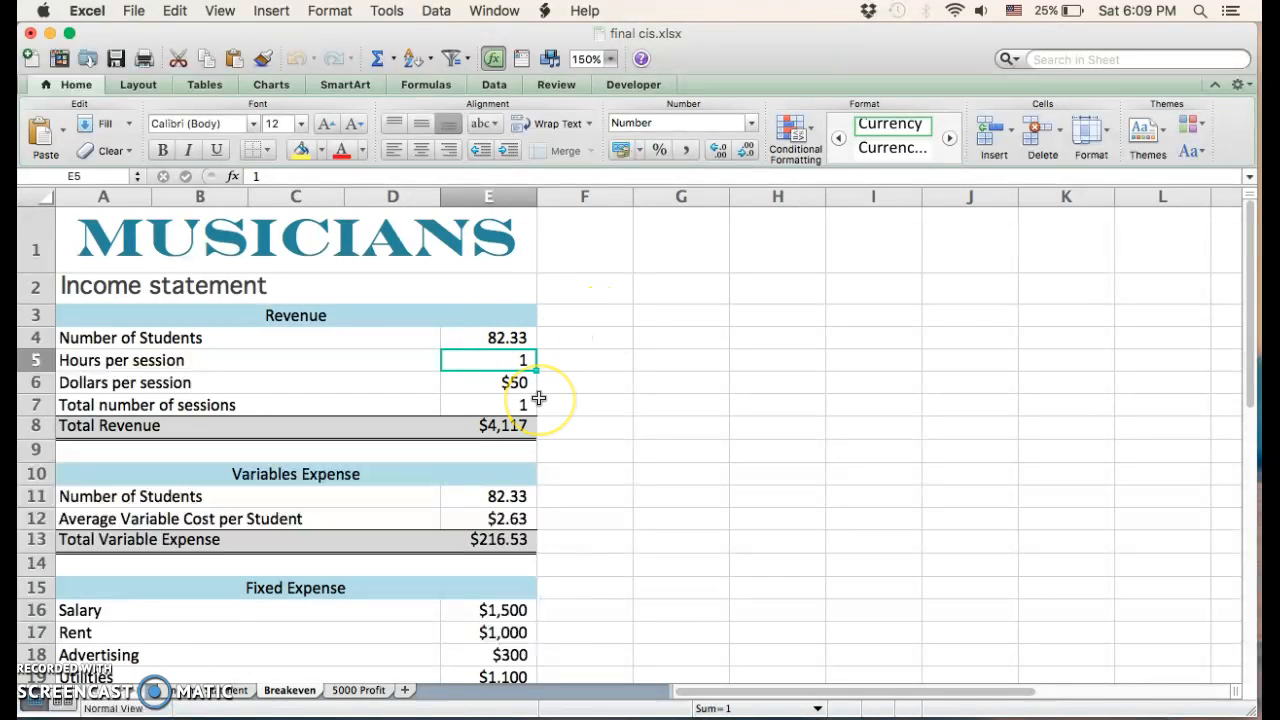
Review the solved Breakeven income statement, from the number of students and total revenue down to net income
scroll(538, 398, down, 5)
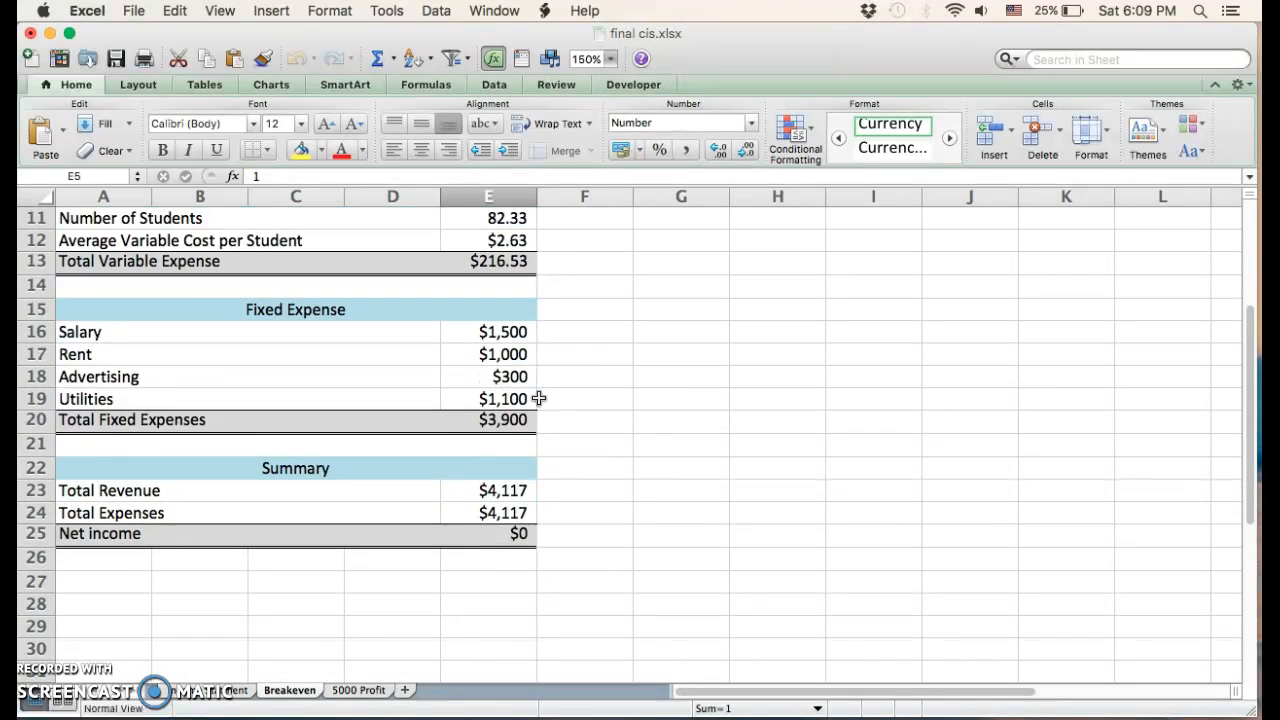
scroll(538, 398, up, 1)
scroll(535, 398, up, 4)
scroll(537, 397, down, 1)
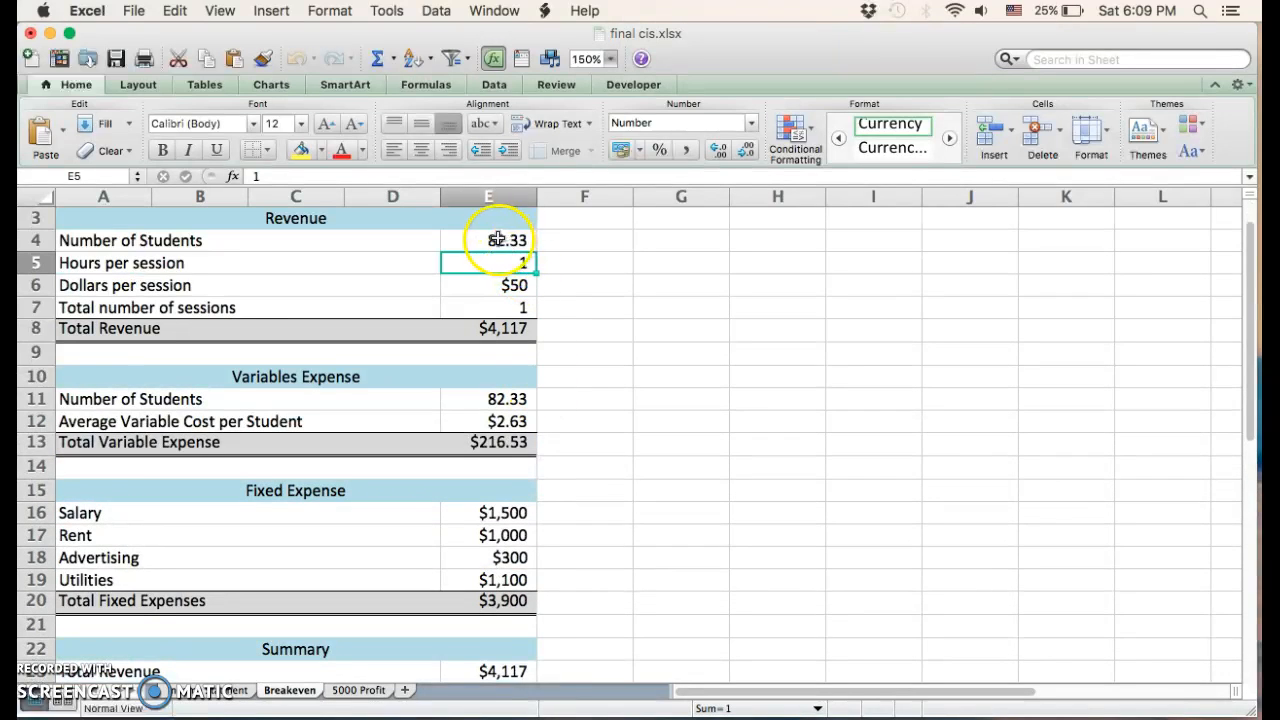
scroll(577, 426, down, 2)
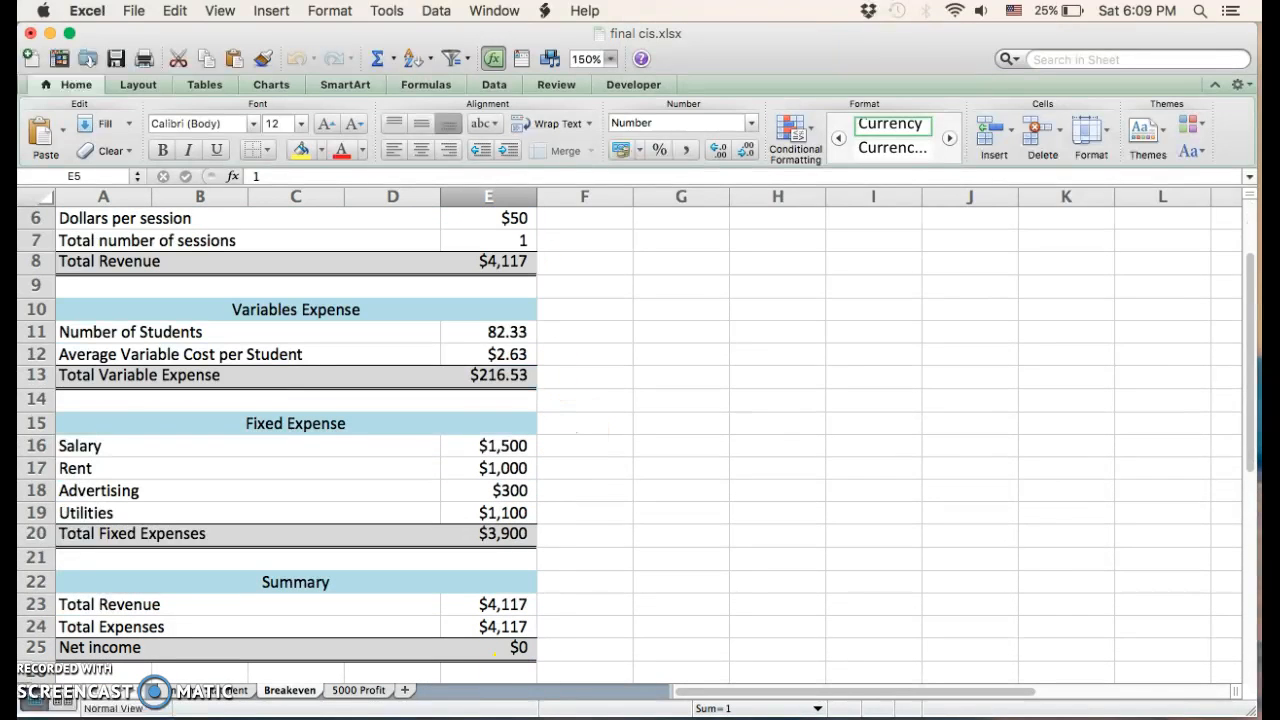
scroll(571, 434, up, 2)
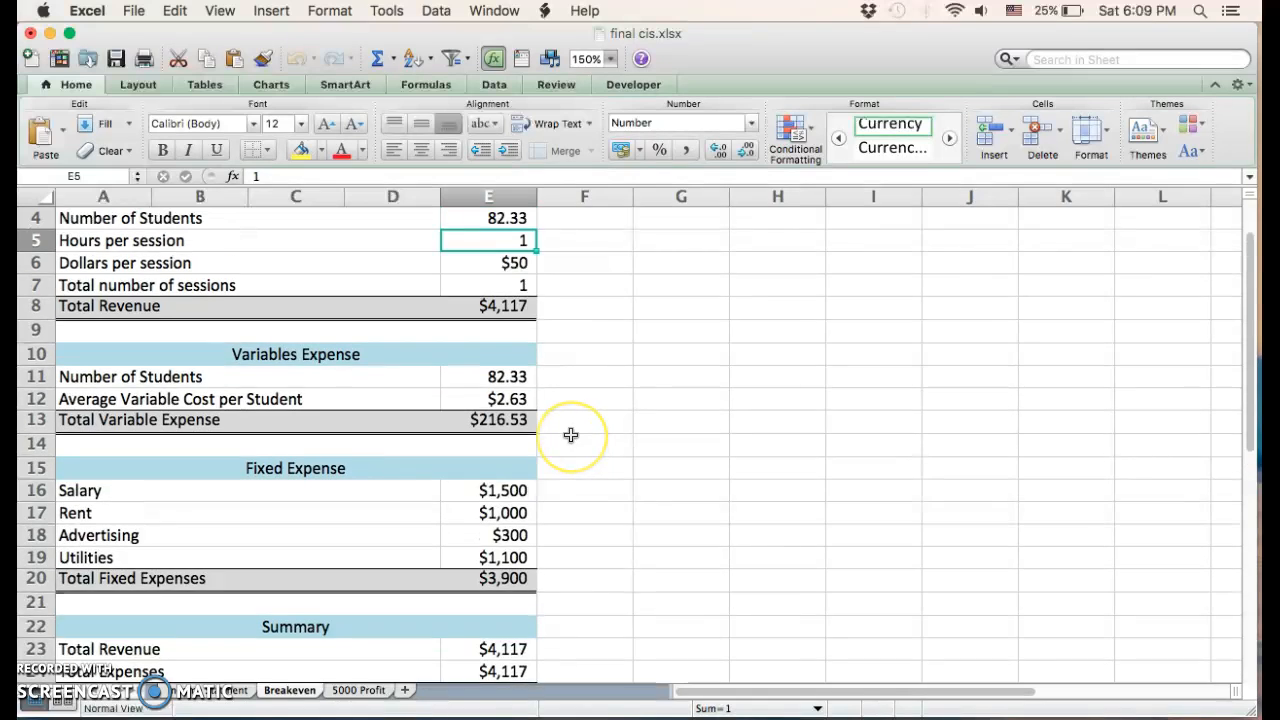
scroll(571, 434, up, 1)
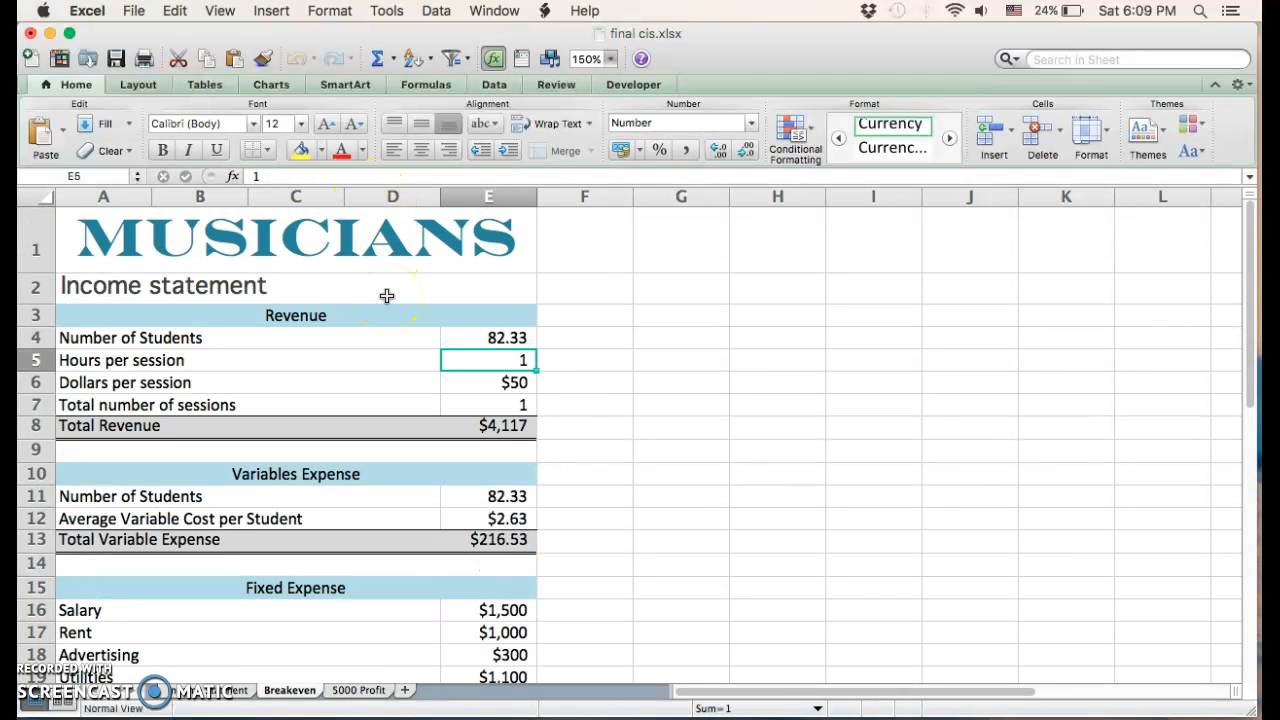
On the 5000 Profit sheet, start Solver and set the Number of Students cell E4 as the changing variable cell
click(356, 690)
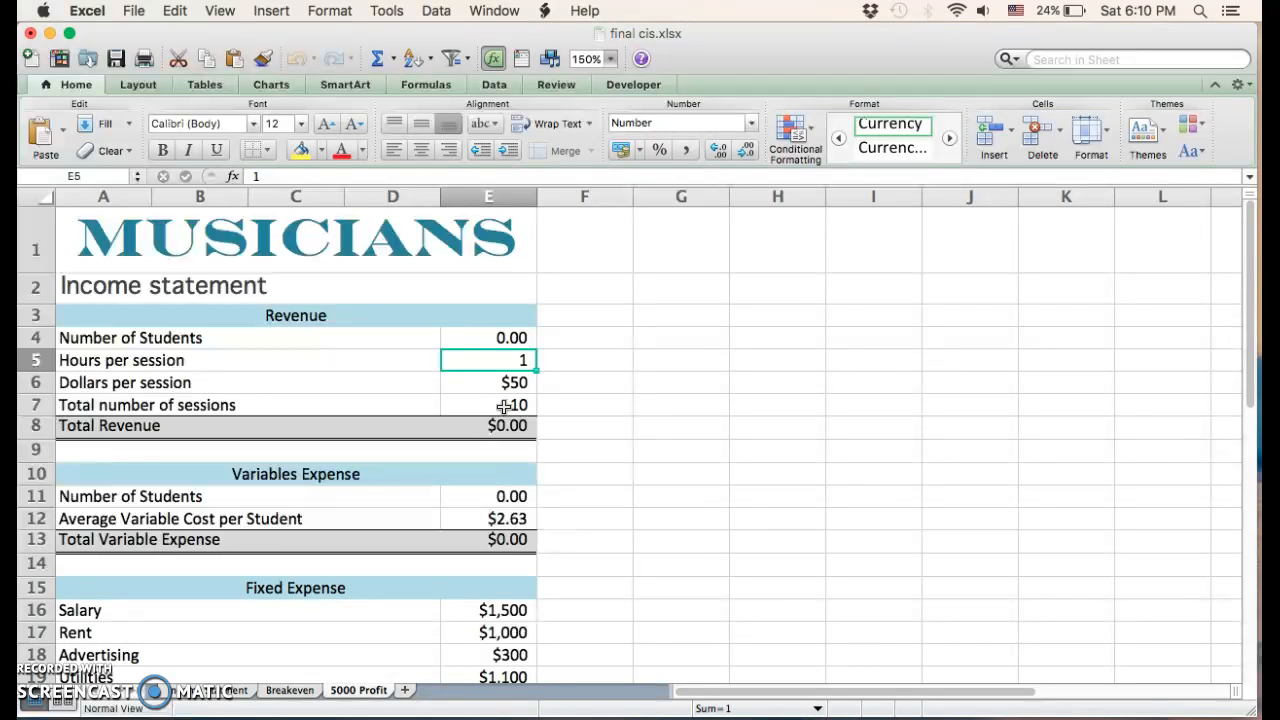
click(503, 402)
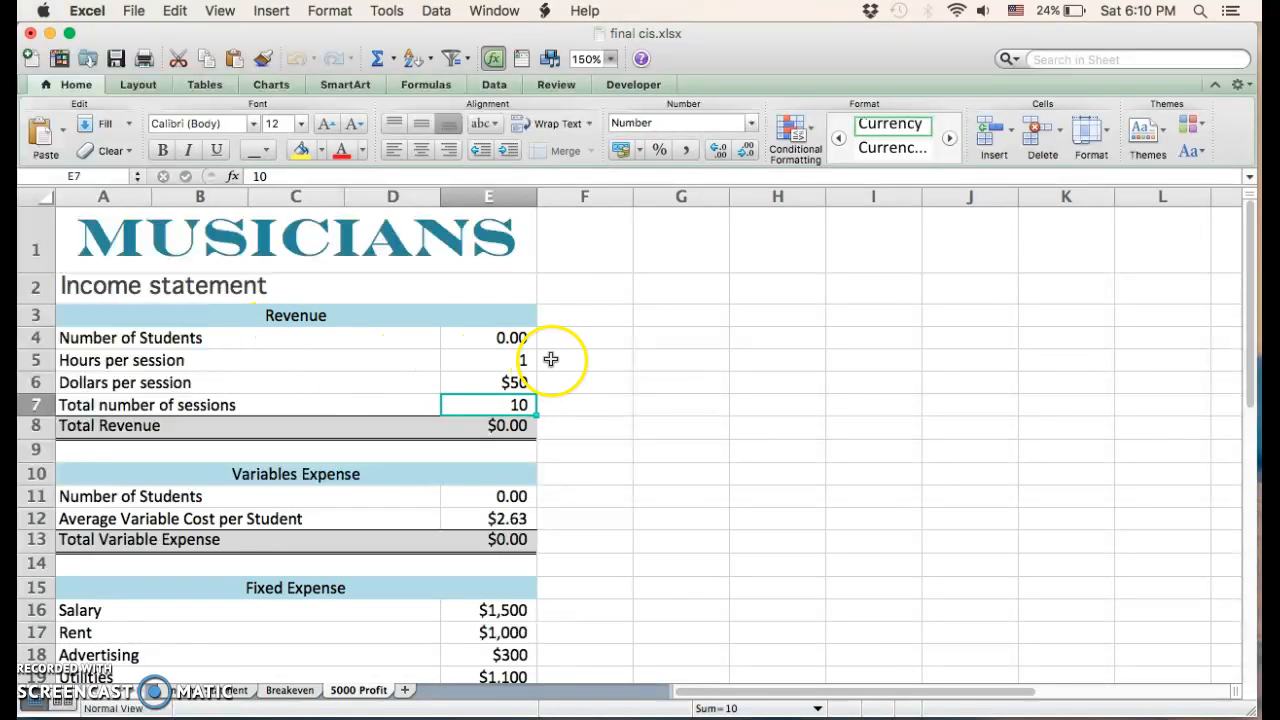
scroll(511, 496, down, 3)
scroll(509, 414, up, 3)
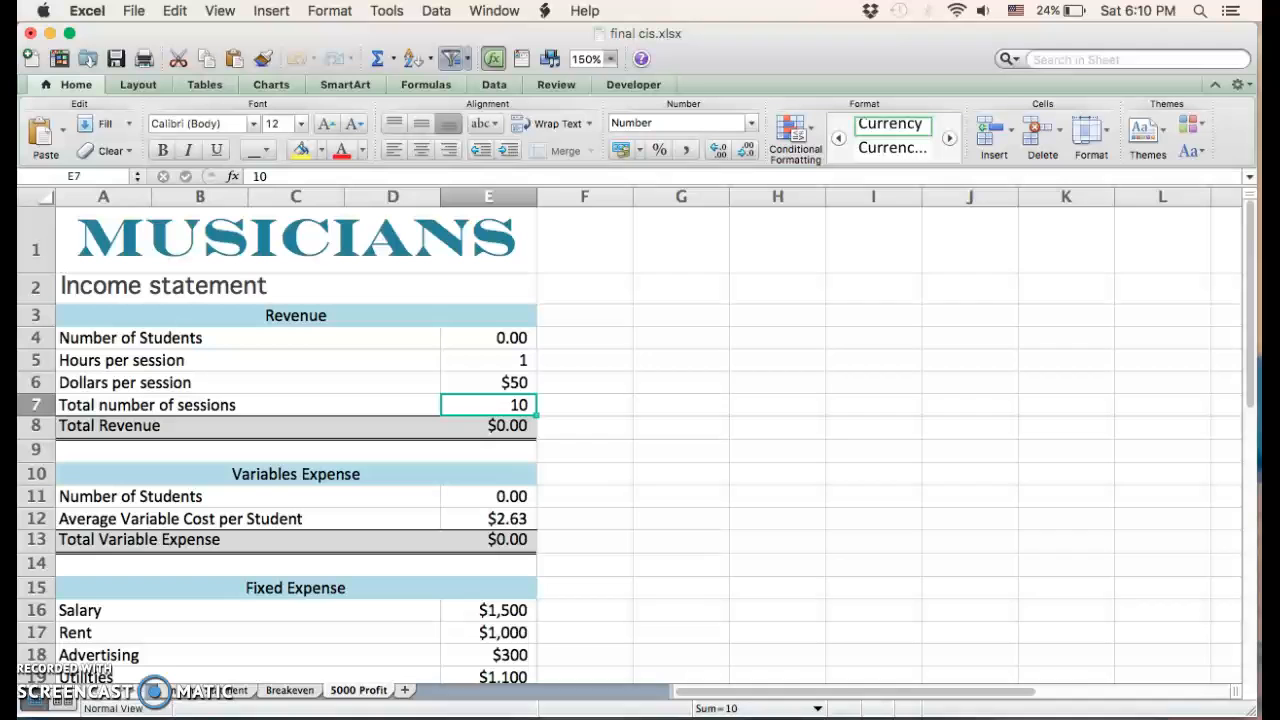
click(386, 10)
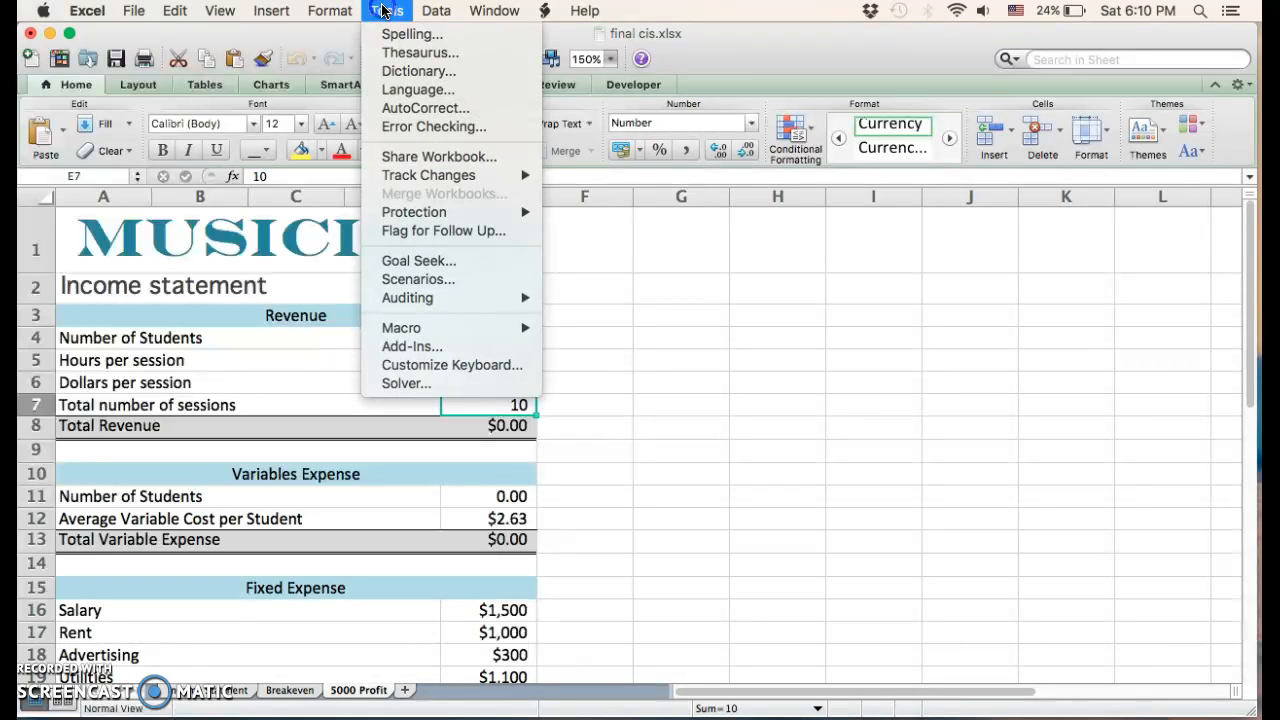
click(417, 384)
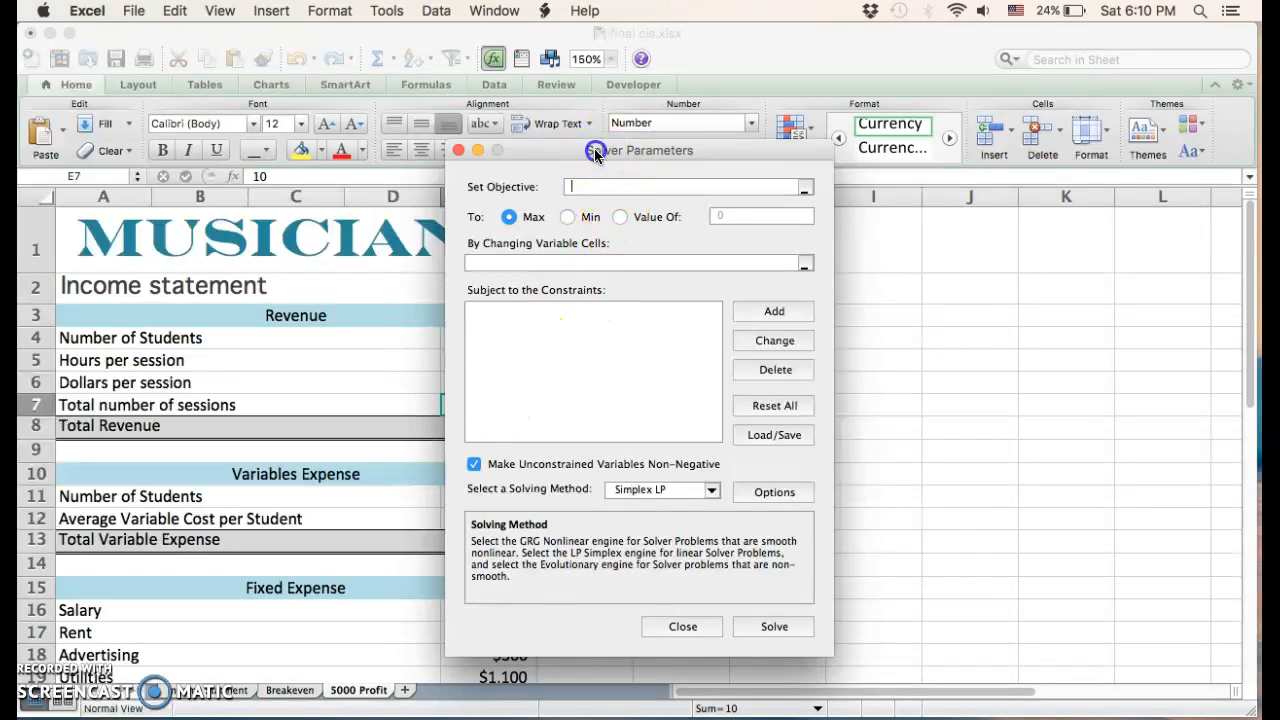
drag(595, 155, 725, 155)
click(664, 258)
click(483, 343)
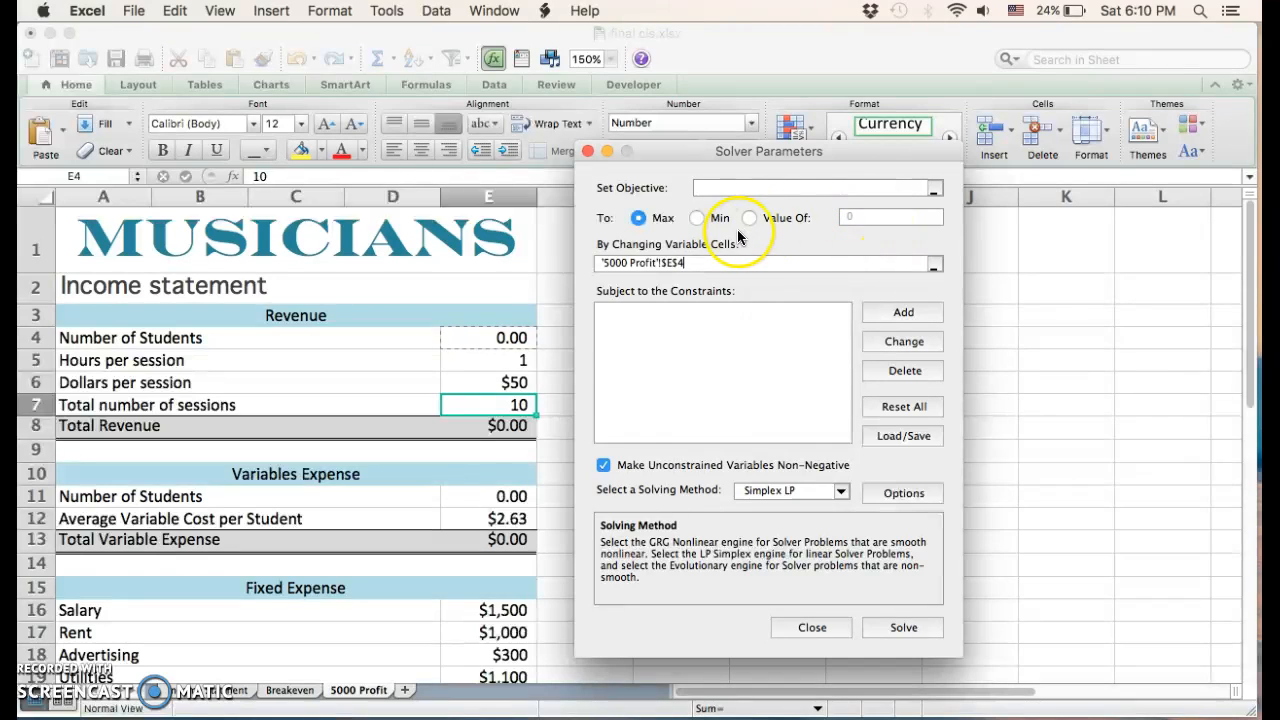
Set Solver's objective to the net income cell E25 with a target value of 5000
click(749, 217)
click(874, 216)
key(BackSpace)
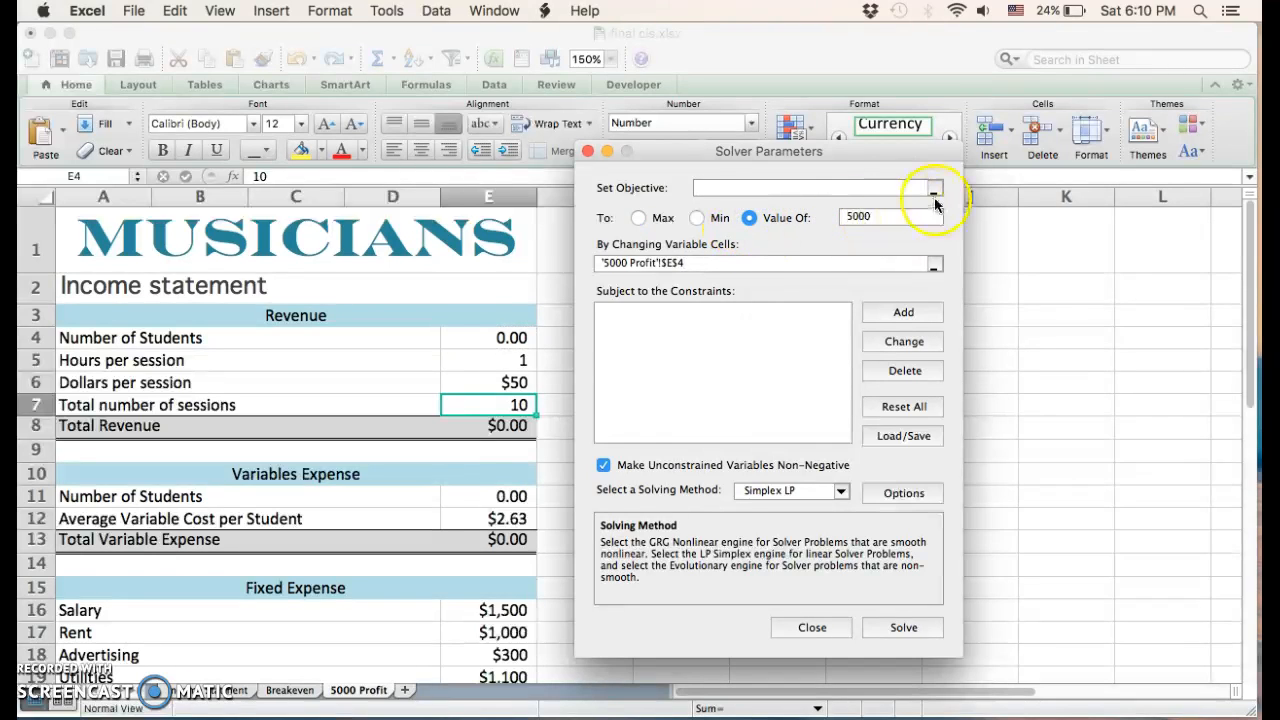
click(838, 187)
click(480, 444)
scroll(480, 444, down, 5)
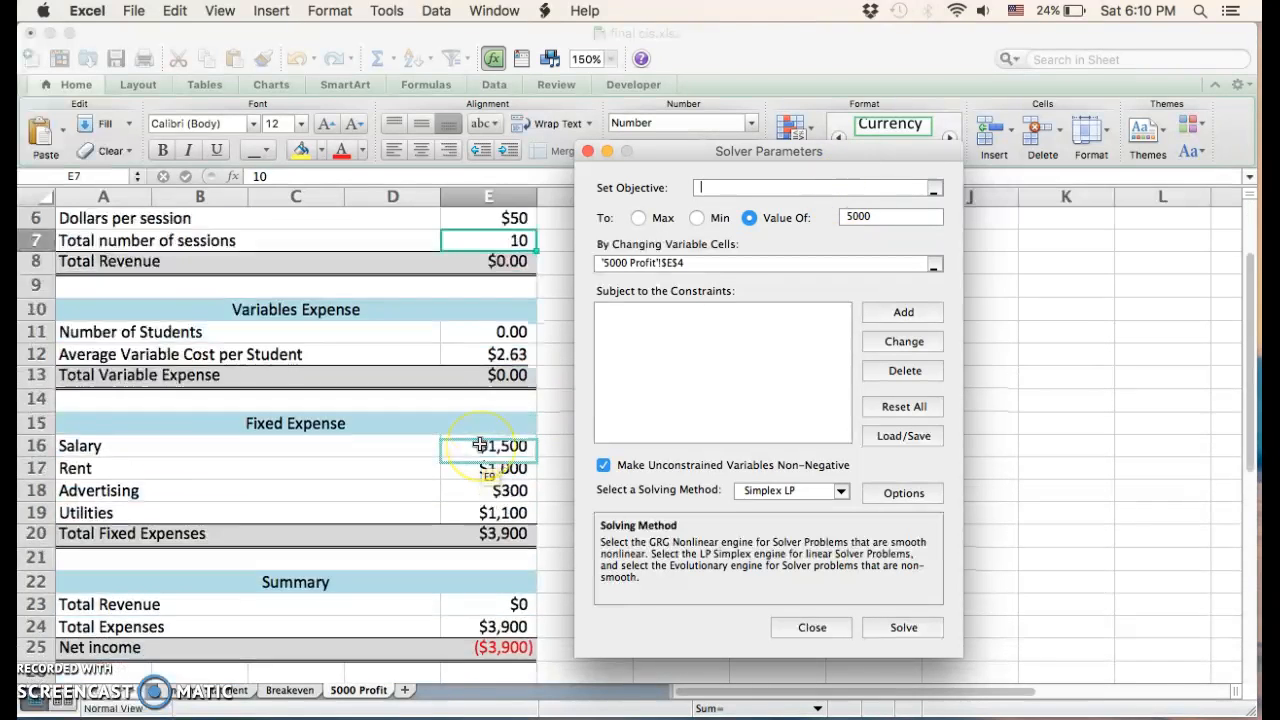
click(487, 468)
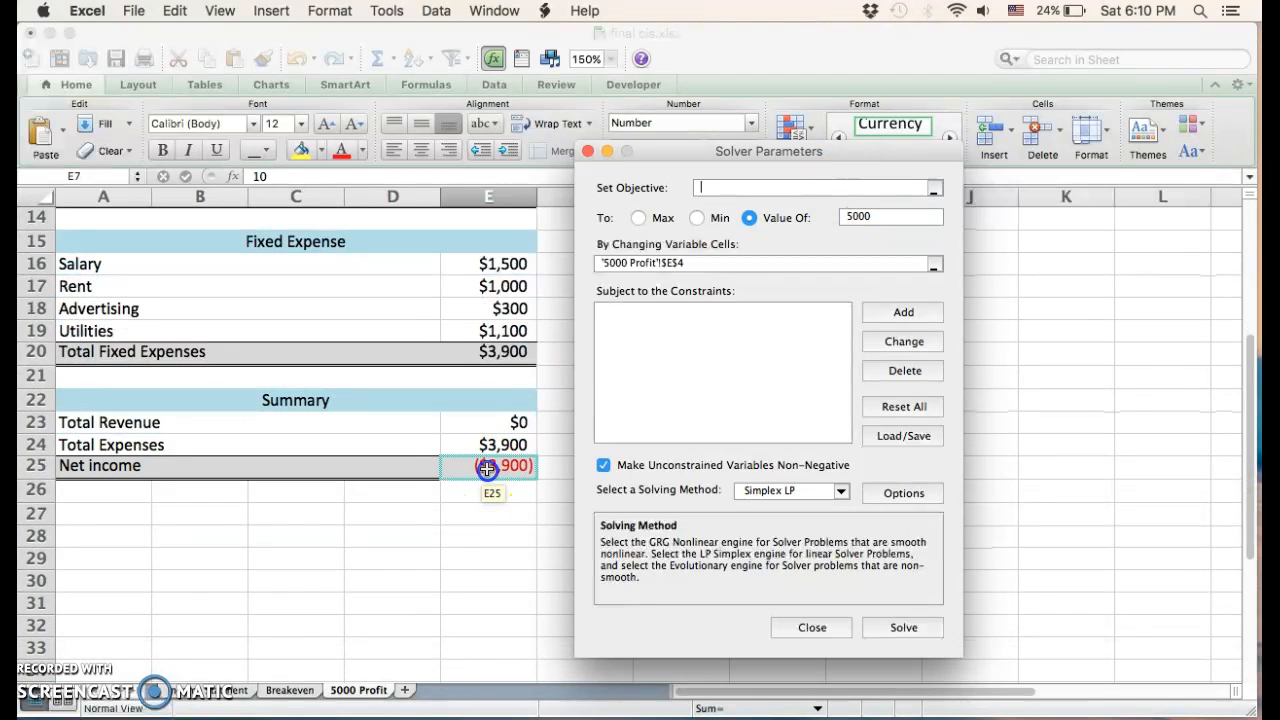
click(698, 358)
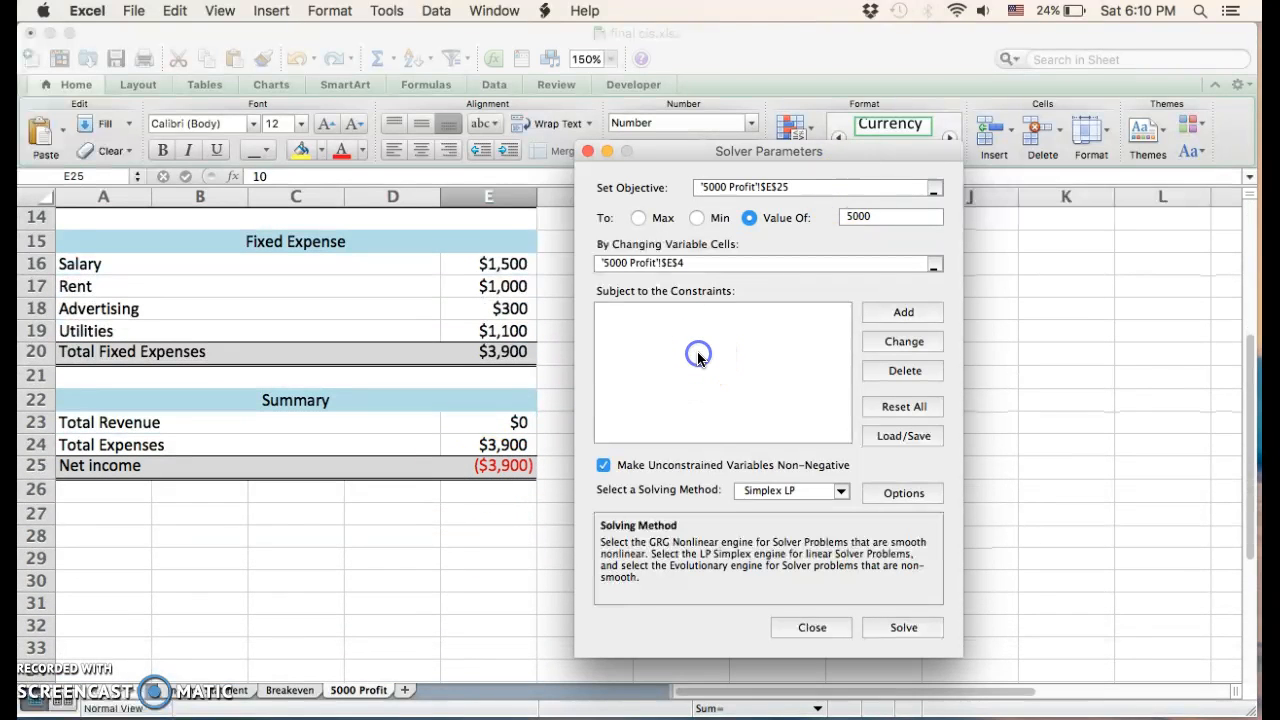
Add a Solver constraint requiring E25 to equal 5000, then solve with Simplex LP and keep the Solver solution
click(904, 311)
click(500, 466)
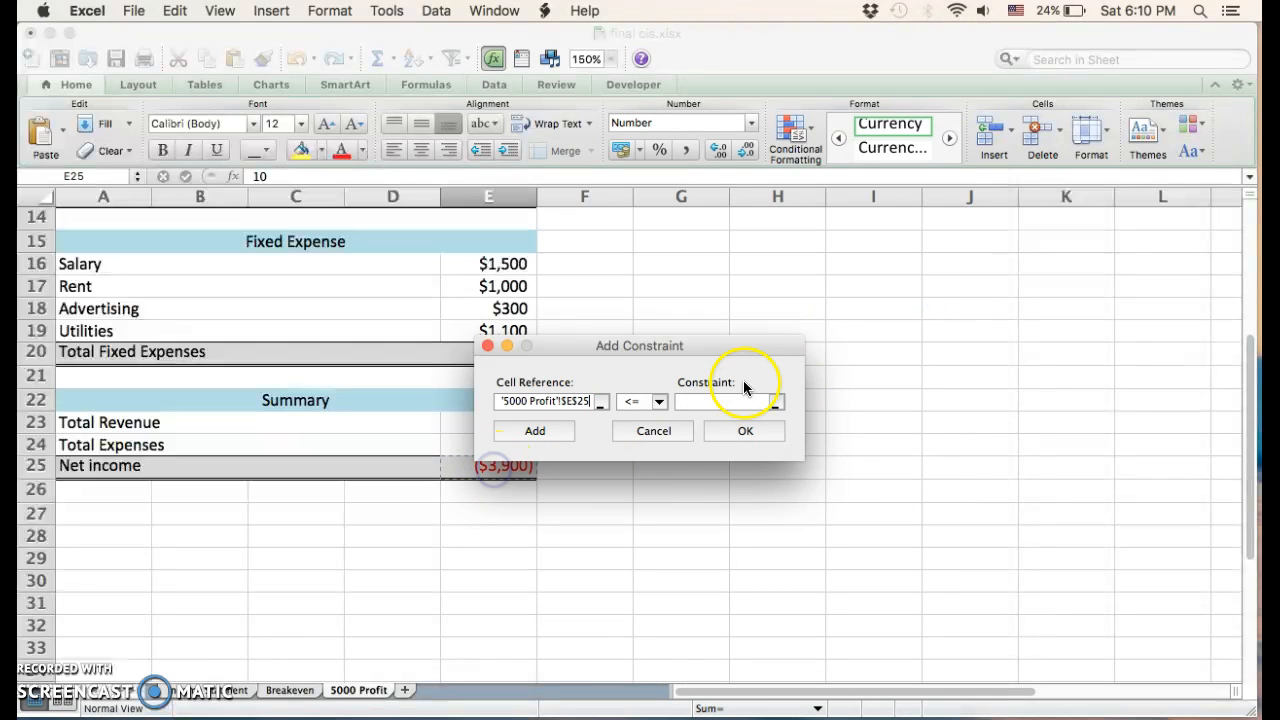
click(658, 401)
click(645, 432)
click(703, 399)
text(5000)
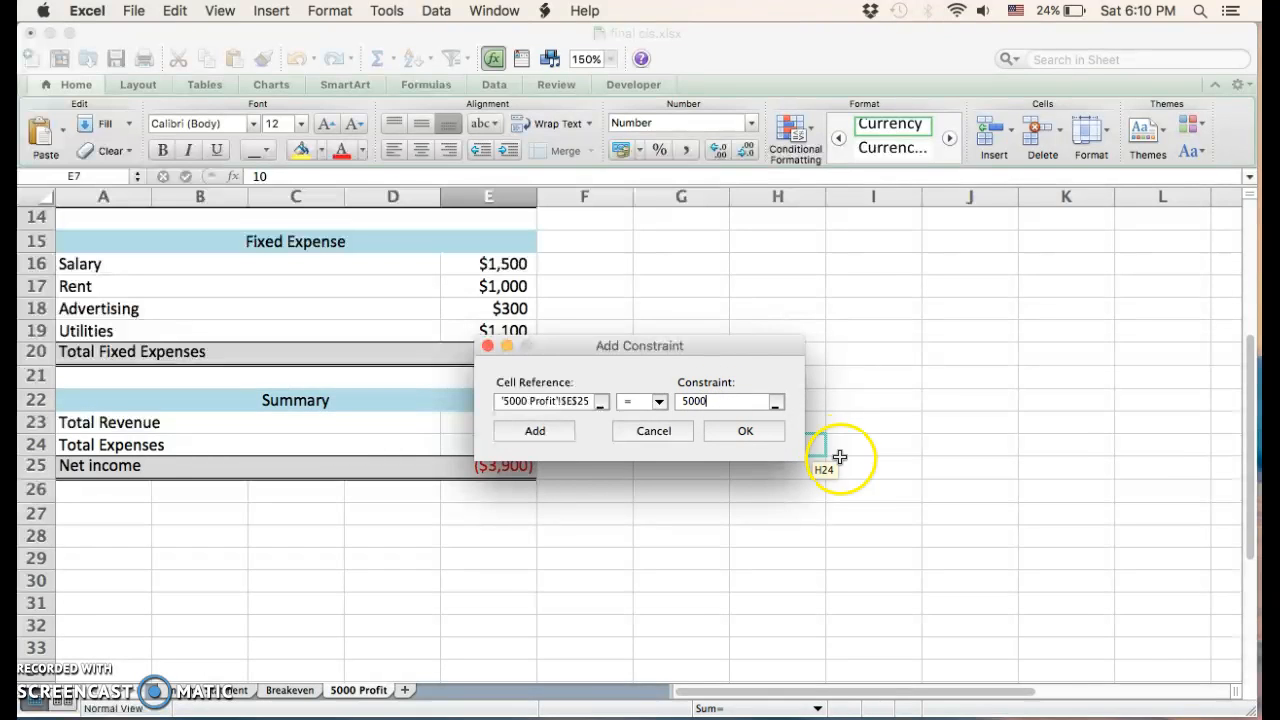
click(745, 431)
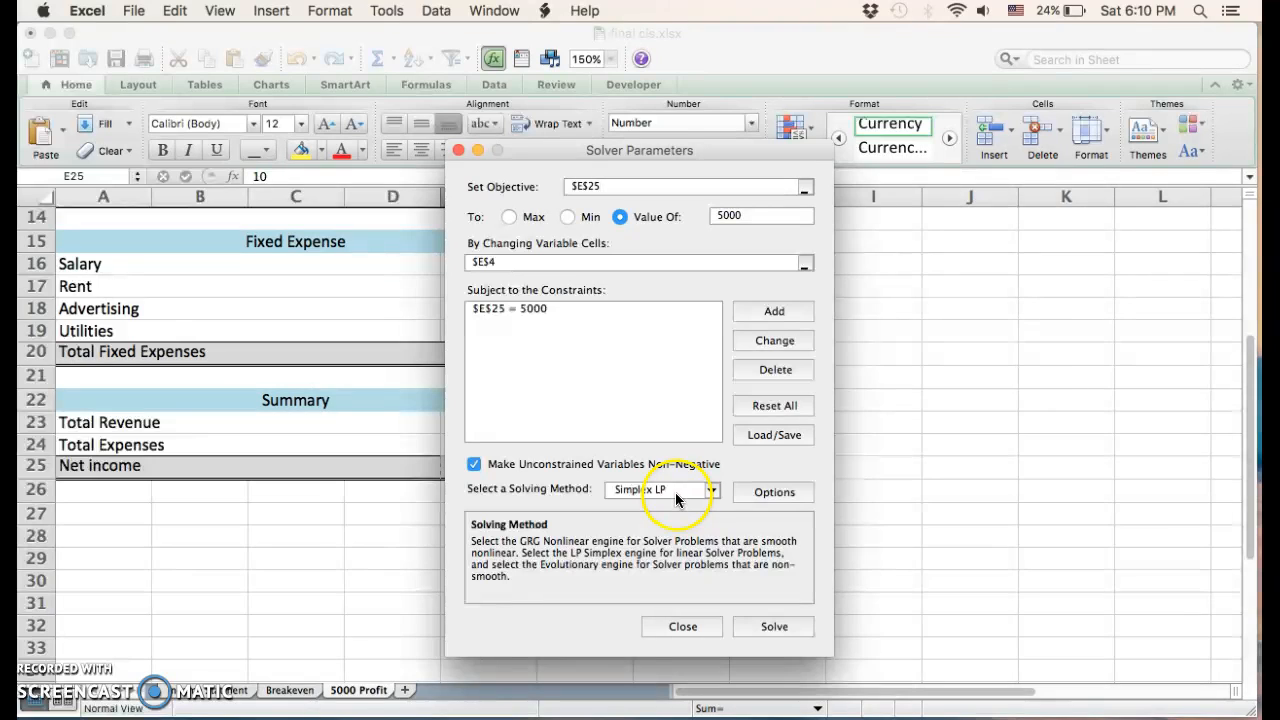
click(770, 626)
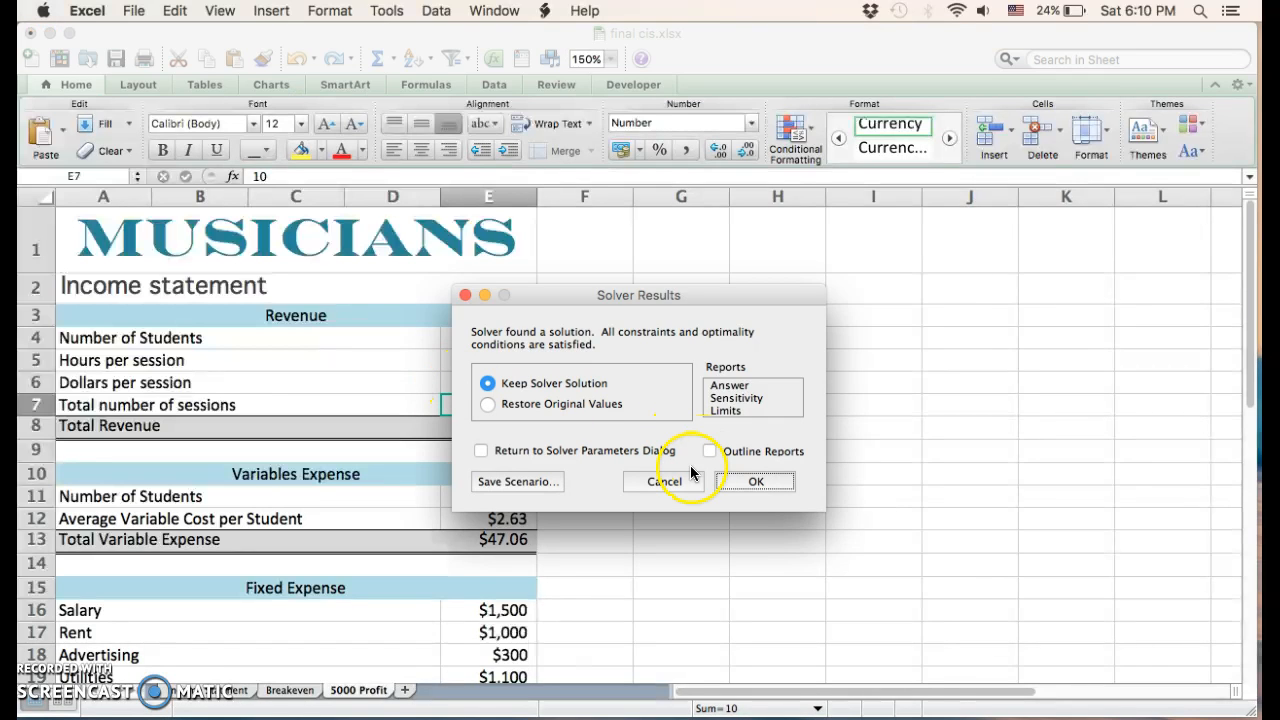
click(756, 480)
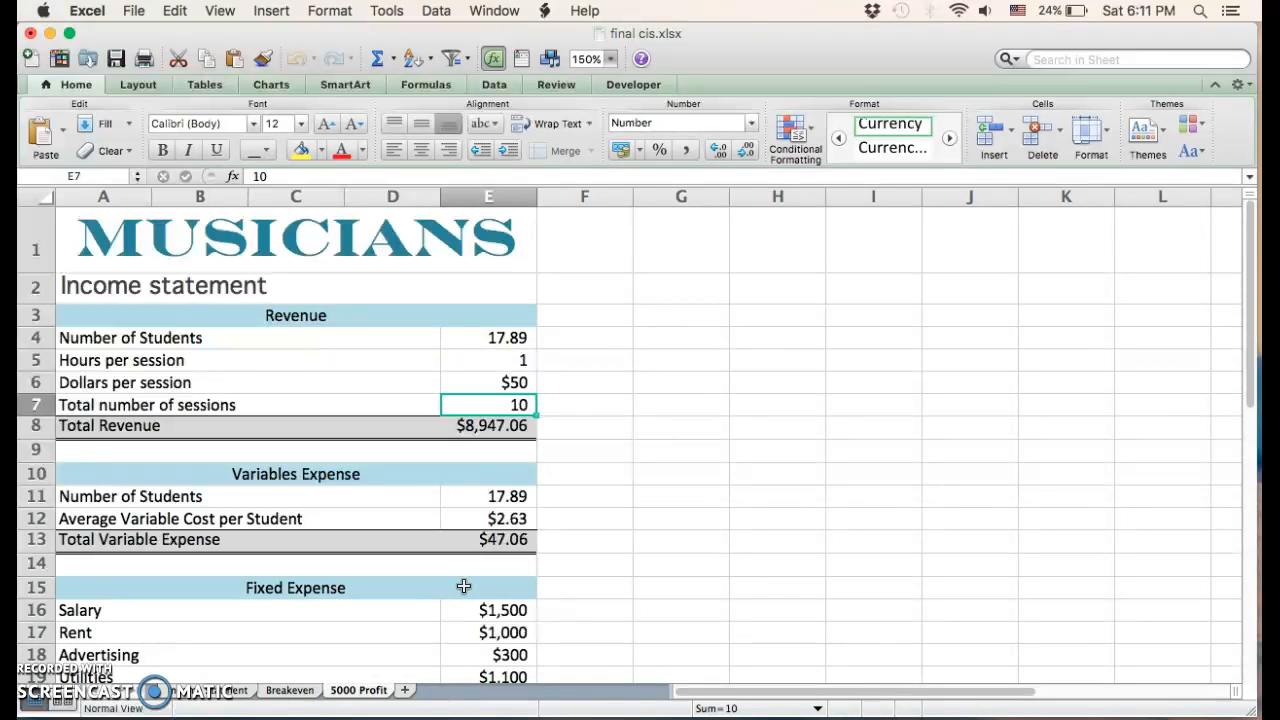
Compare the number of students and sessions on the Breakeven sheet with those on the 5000 Profit sheet
click(287, 690)
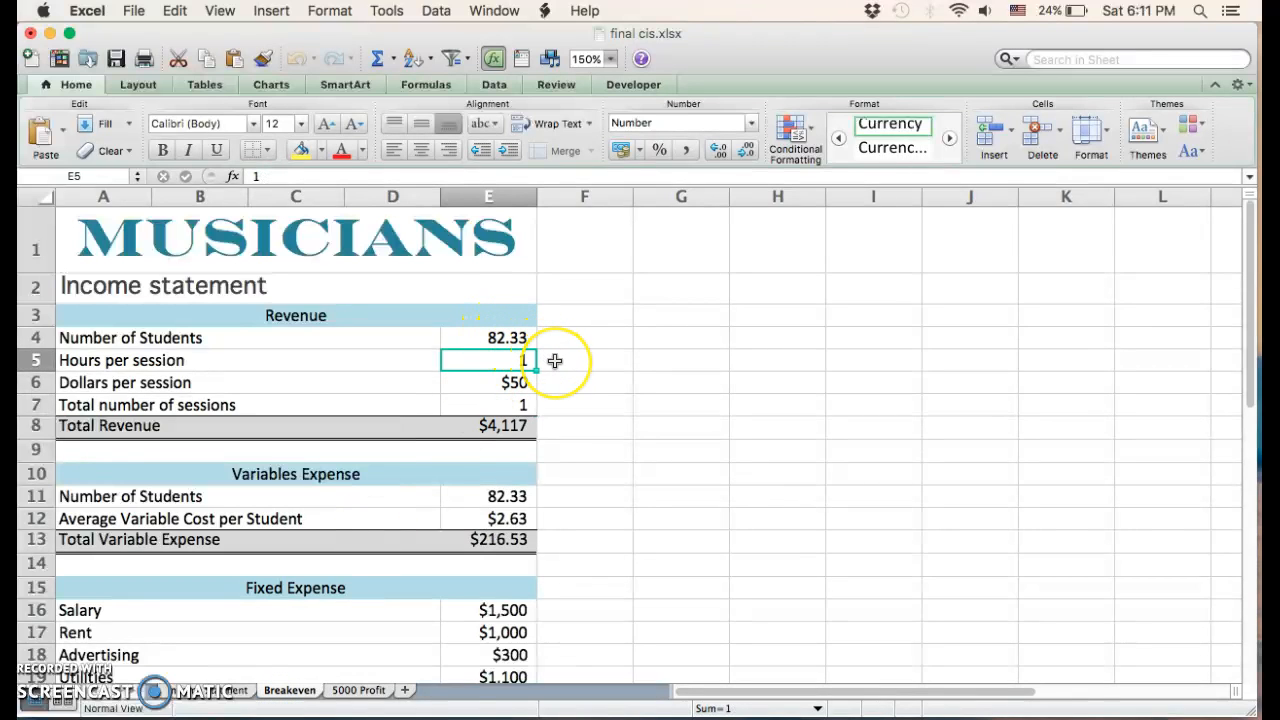
click(363, 692)
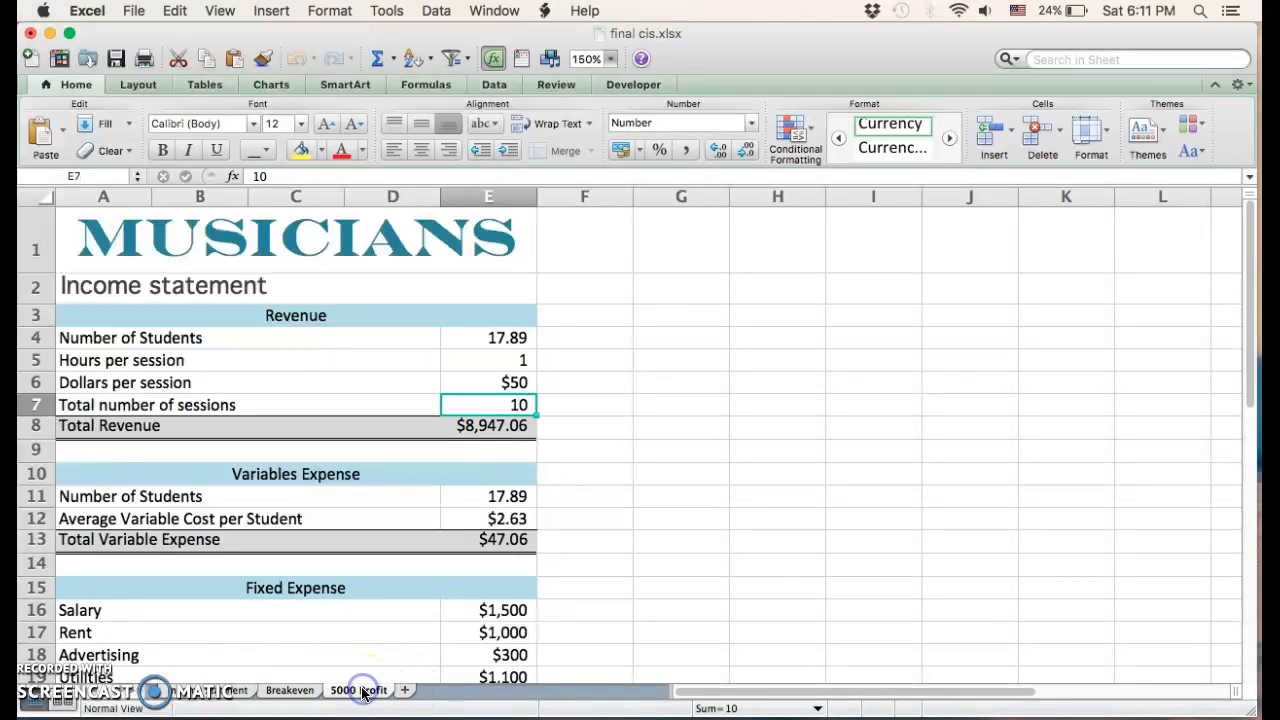